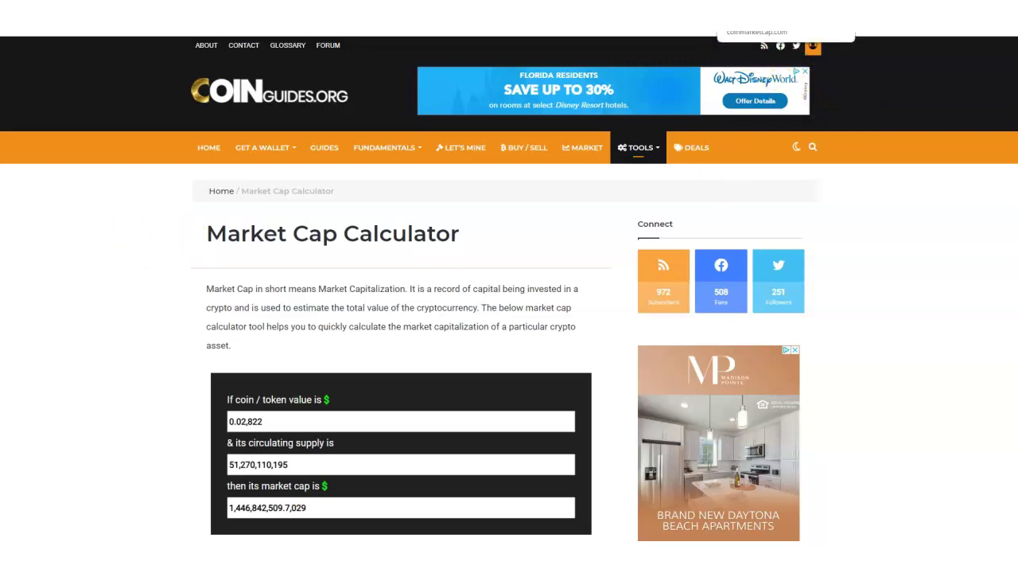
Copy VeChain's price of 0.2073 from CoinMarketCap into the token value of the CoinGuides Market Cap Calculator
left_click(786, 20)
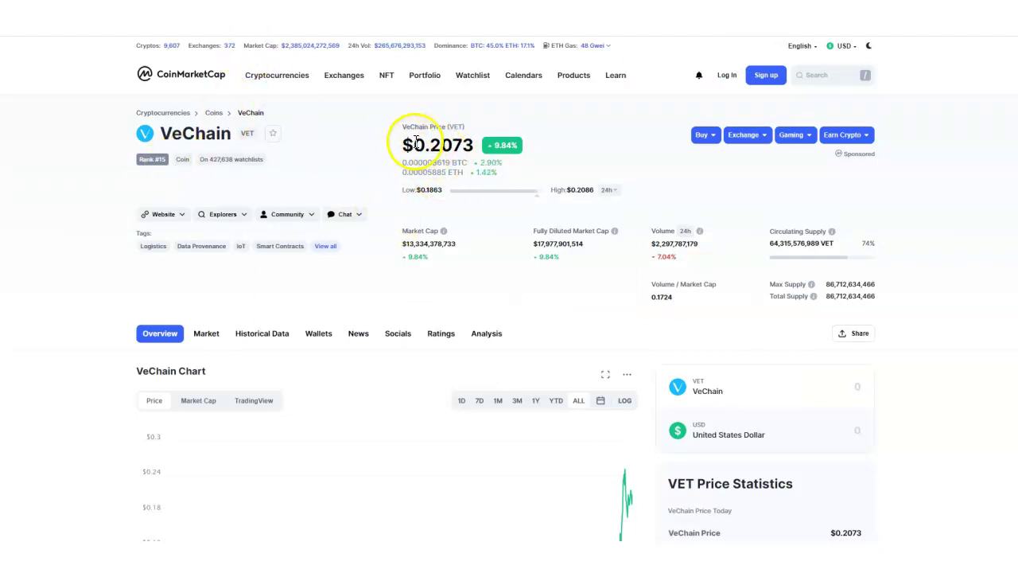
left_click_drag(414, 143, 472, 144)
key("ctrl+c")
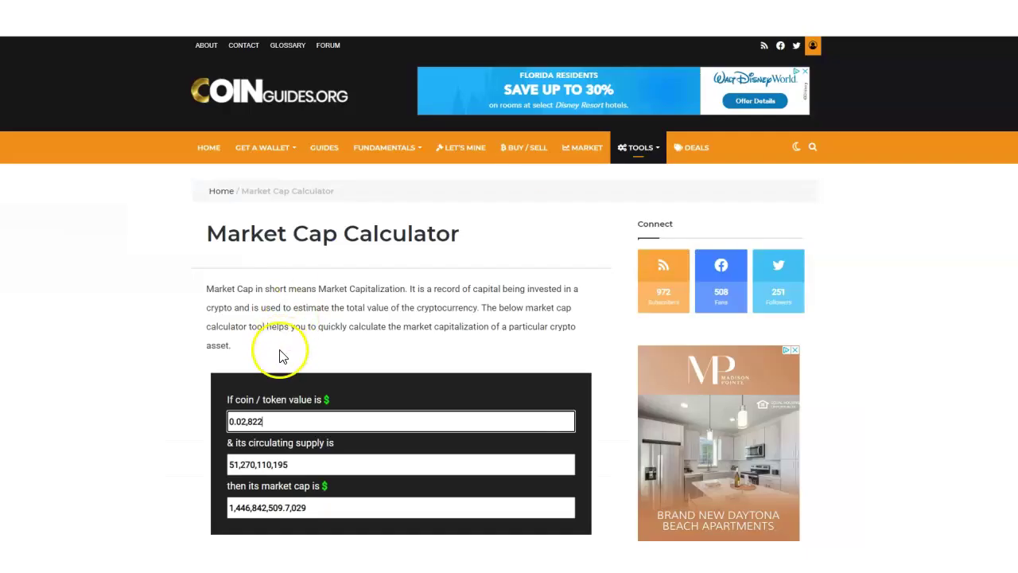
left_click_drag(273, 420, 98, 402)
key("ctrl+v")
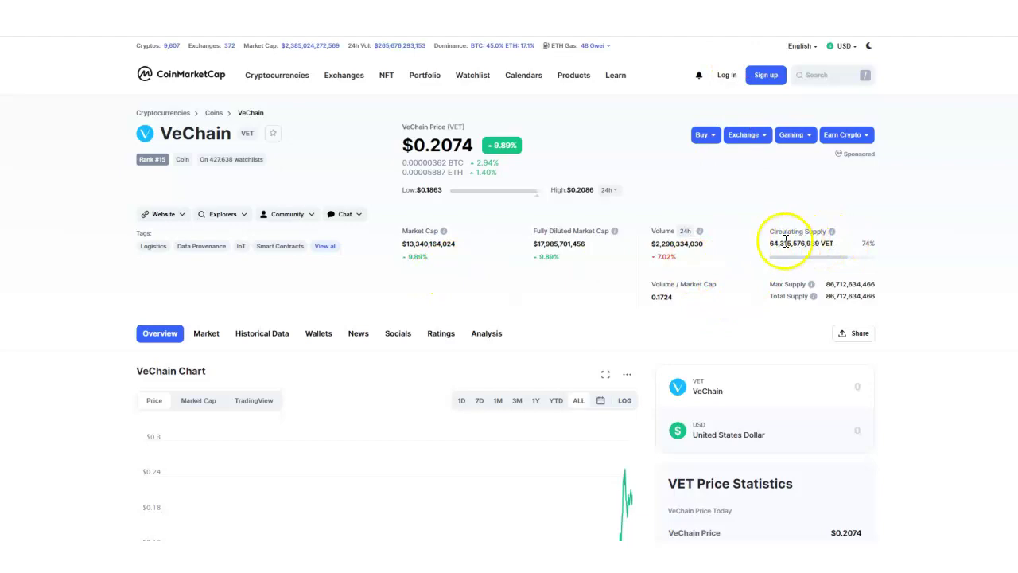
Copy VeChain's circulating supply of 64,315,576,989 from CoinMarketCap into the calculator's circulating supply
left_click_drag(769, 243, 819, 243)
key("ctrl+c")
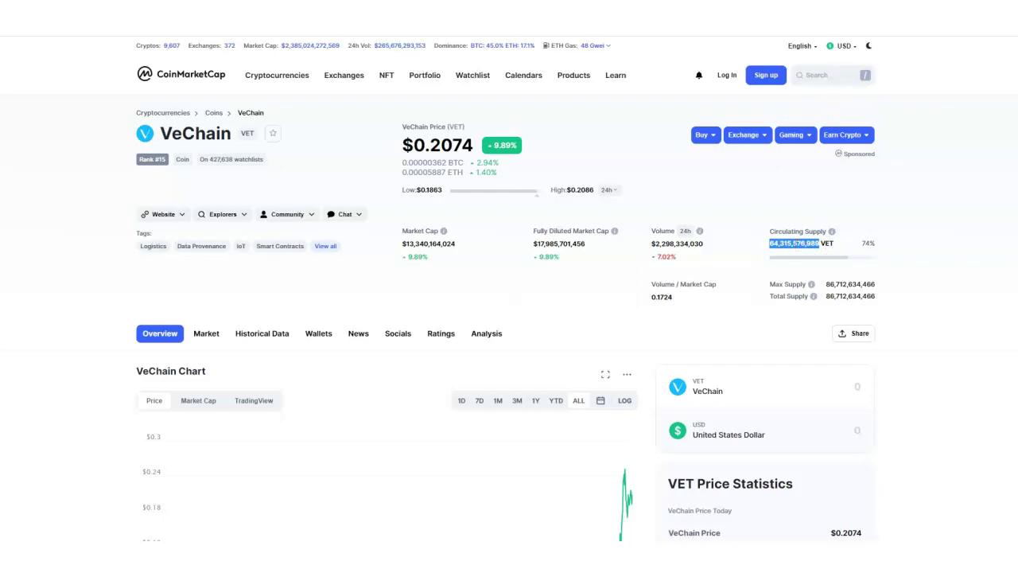
key("ctrl+Tab")
left_click_drag(316, 471, 100, 449)
key("ctrl+v")
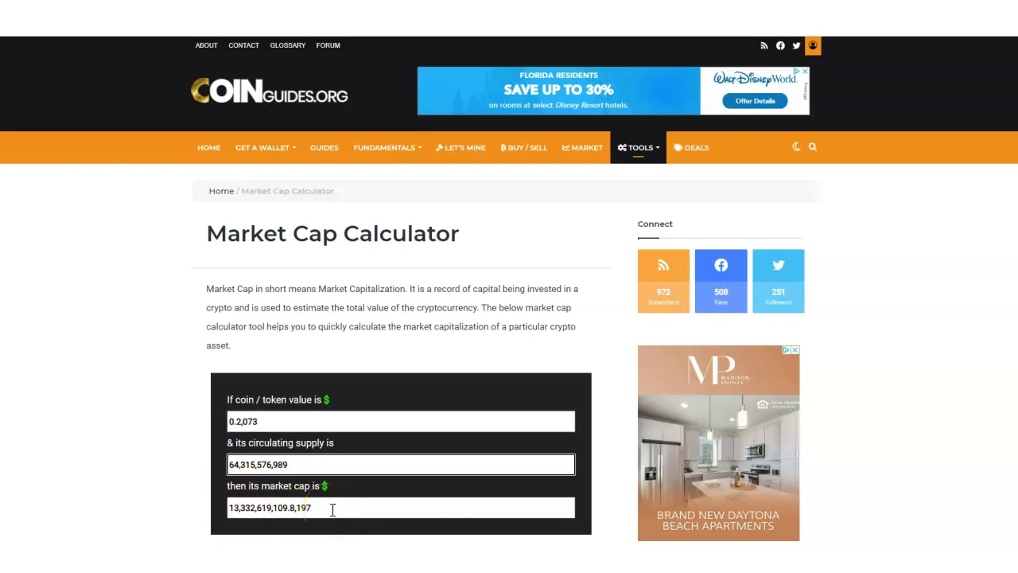
Clear the calculated market cap and return to the circulating supply and token value entries
left_click(303, 510)
key("ctrl+a")
key("BackSpace")
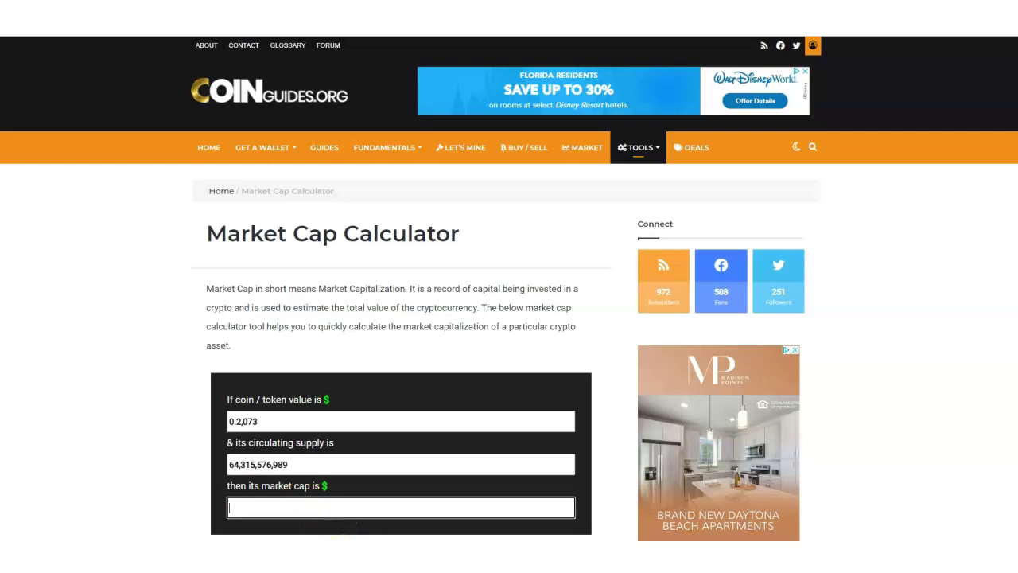
left_click(306, 467)
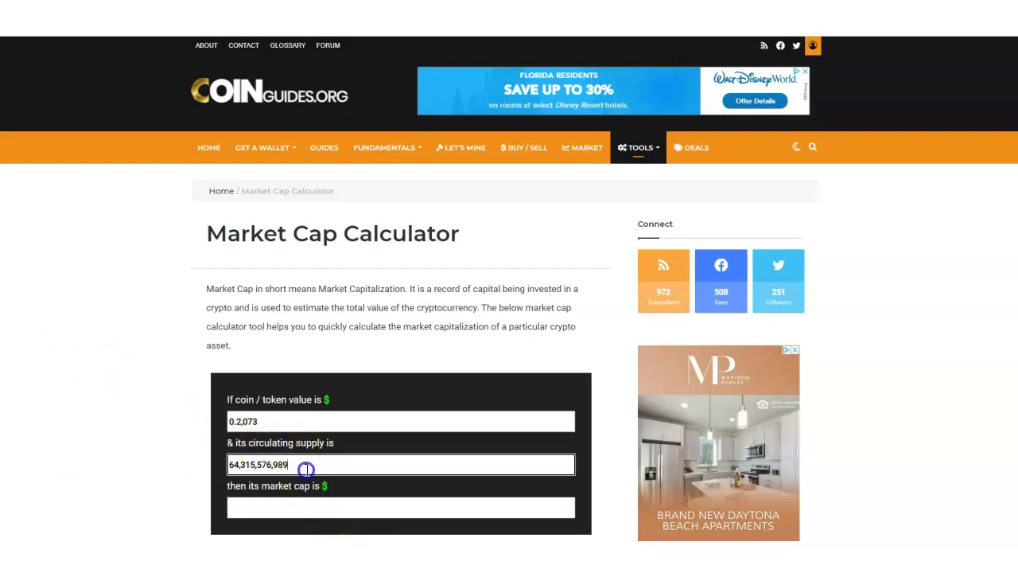
left_click(272, 422)
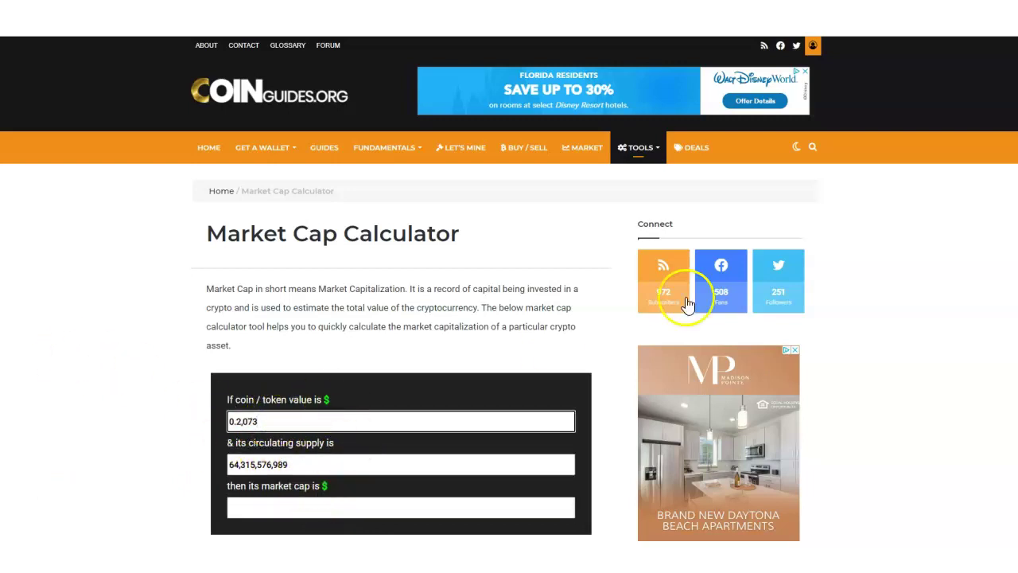
left_click(302, 464)
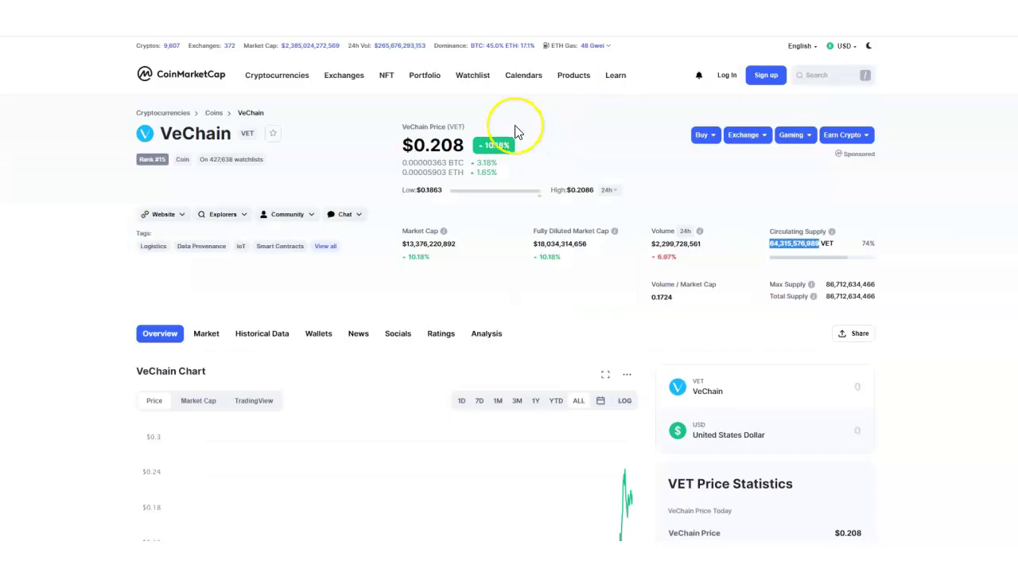
Replace the calculator's token value with VeChain's refreshed price of 0.2081 copied from CoinMarketCap
left_click_drag(468, 145, 417, 144)
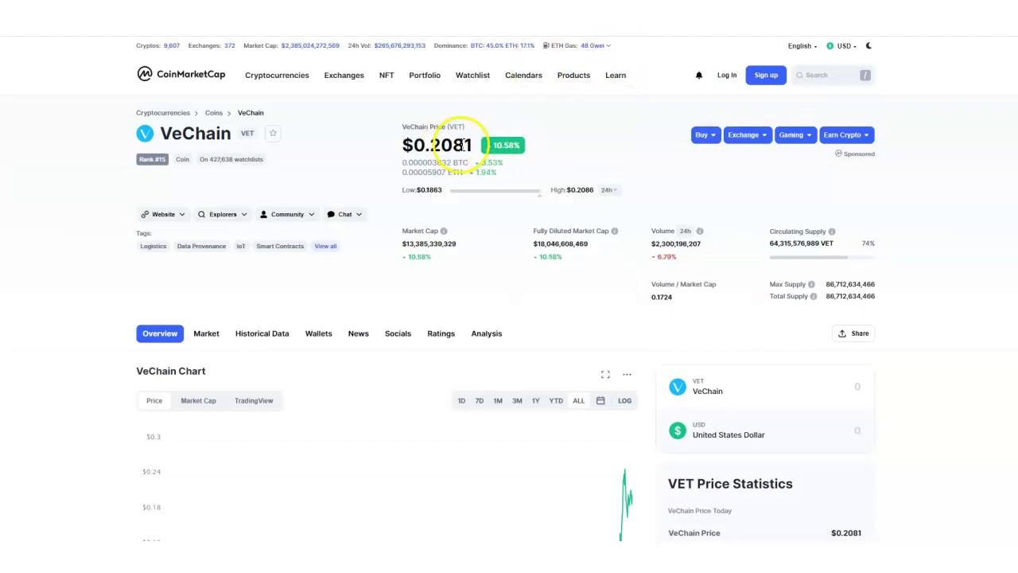
left_click_drag(475, 148, 414, 144)
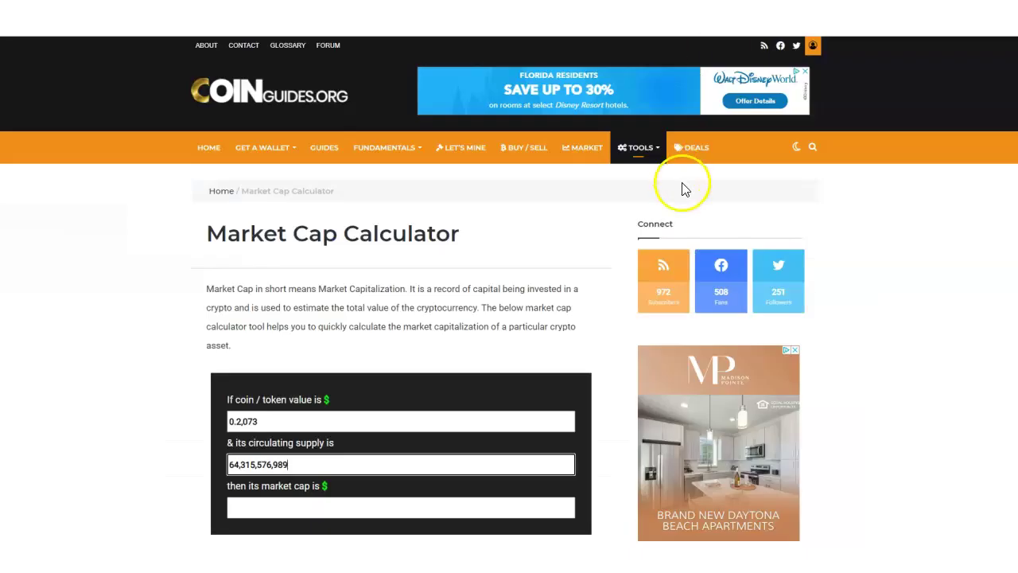
left_click_drag(256, 420, 88, 406)
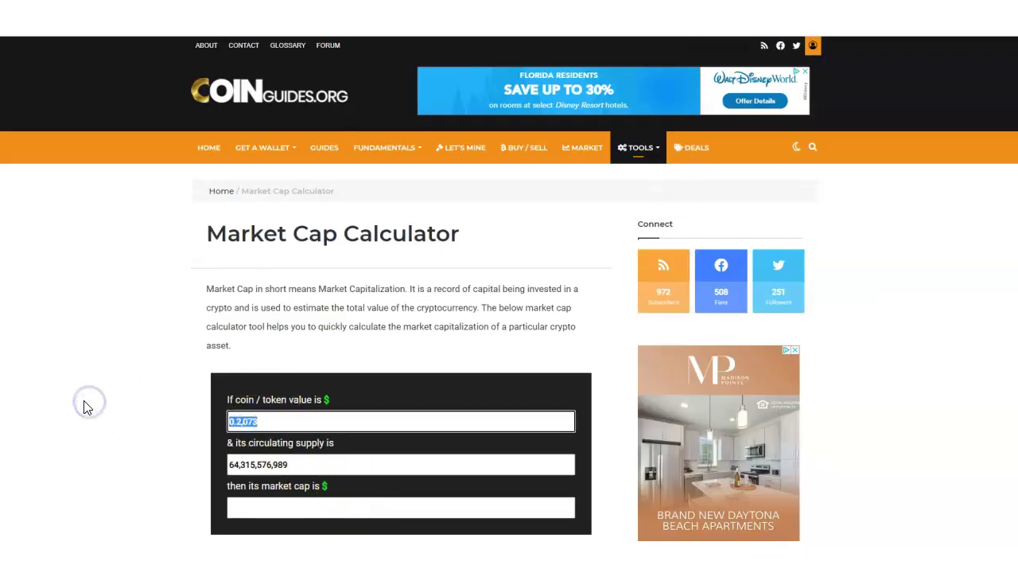
key("ctrl+v")
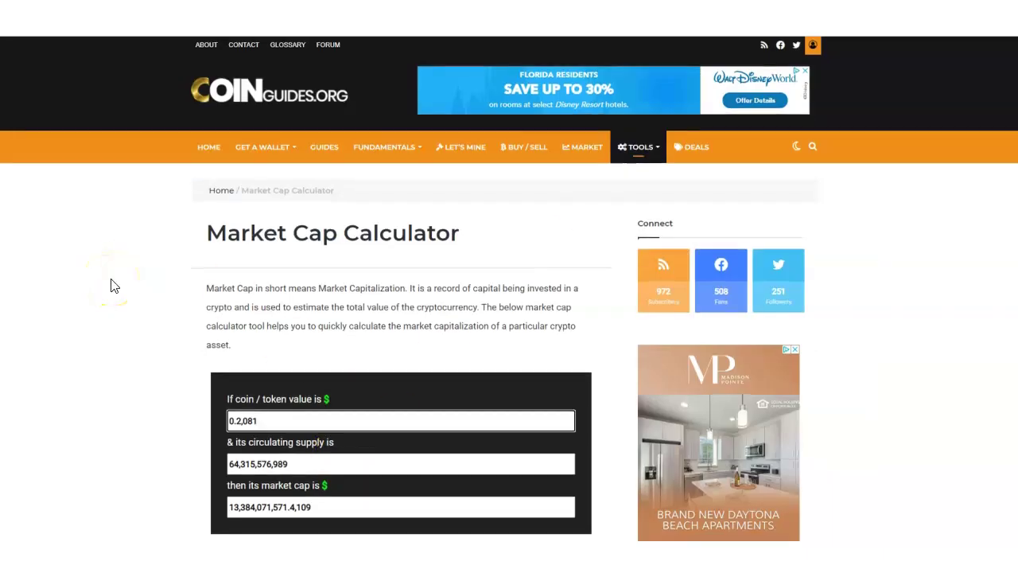
Set the token value to 0.50 to calculate VeChain's market cap at that price
scroll(112, 286, "down", 1)
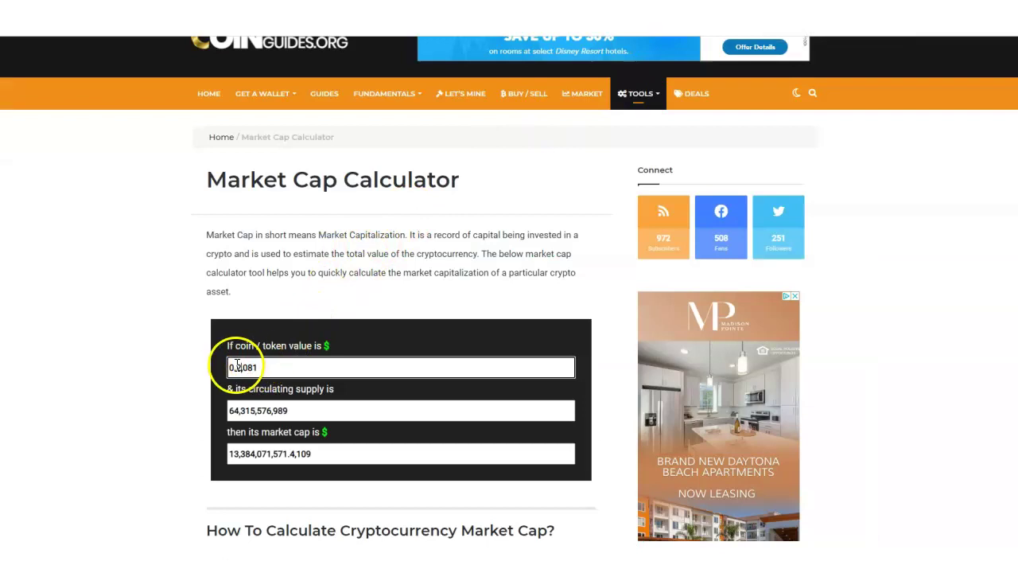
left_click(263, 362)
key("BackSpace")
key("BackSpace")
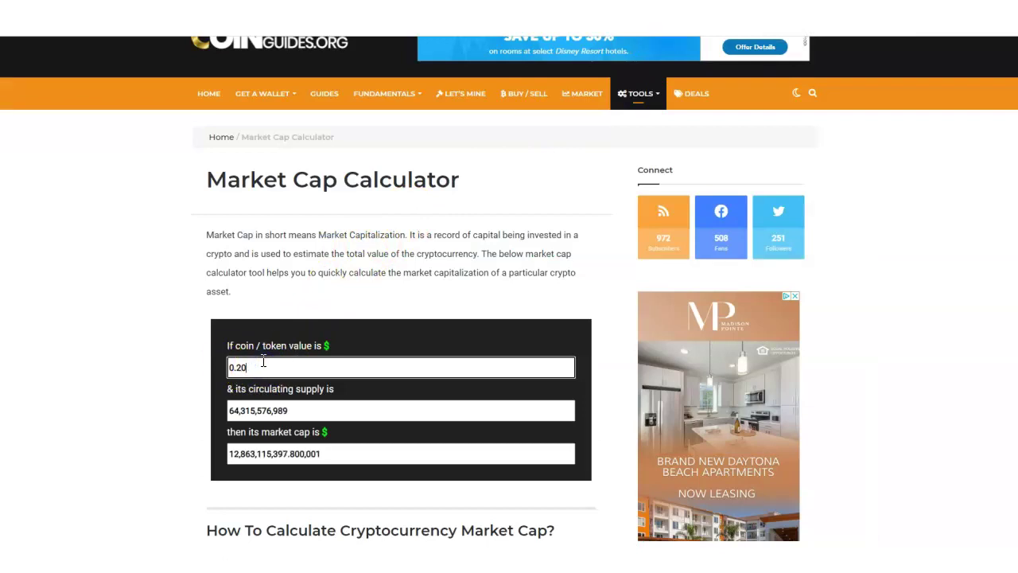
key("BackSpace")
type("50")
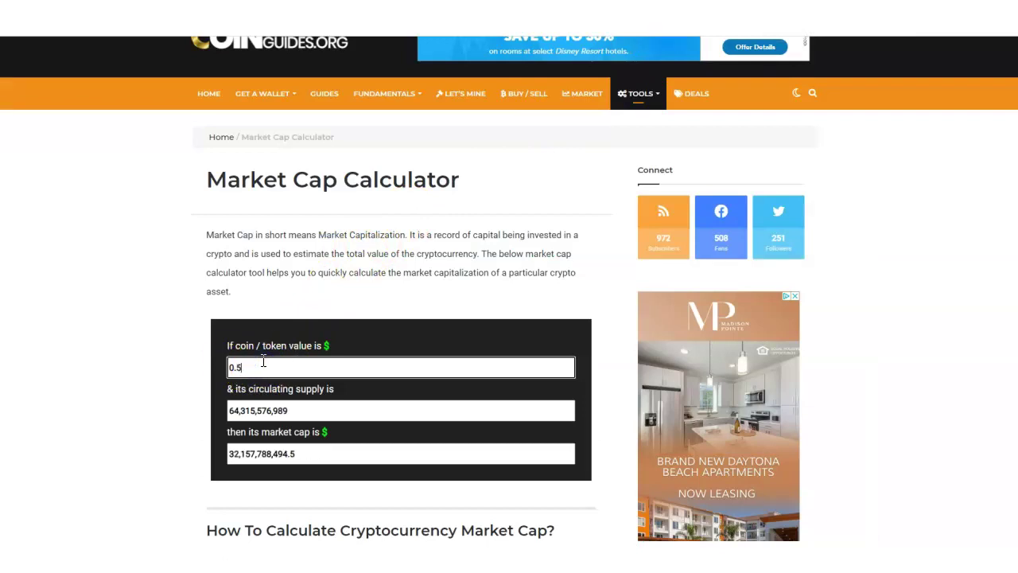
left_click(379, 413)
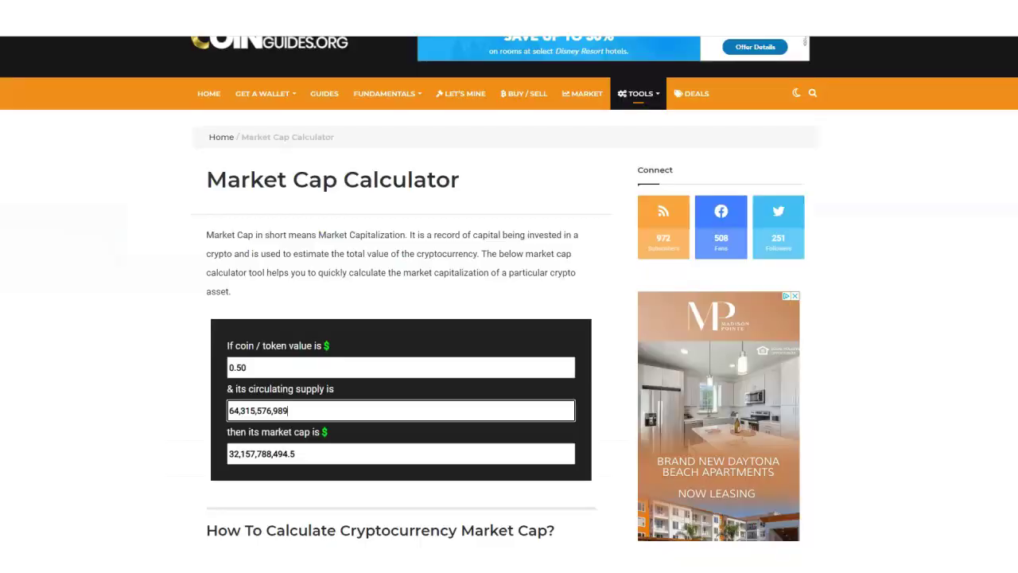
Set the token value to 0.75 and open CoinMarketCap's overall coin ranking to compare market caps
left_click(252, 368)
key("BackSpace")
key("BackSpace")
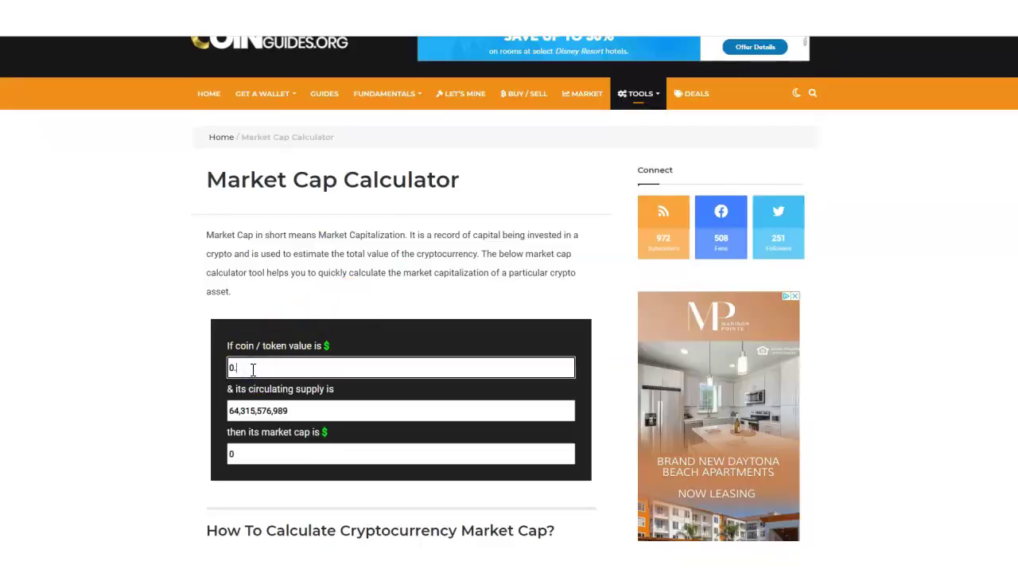
type("75")
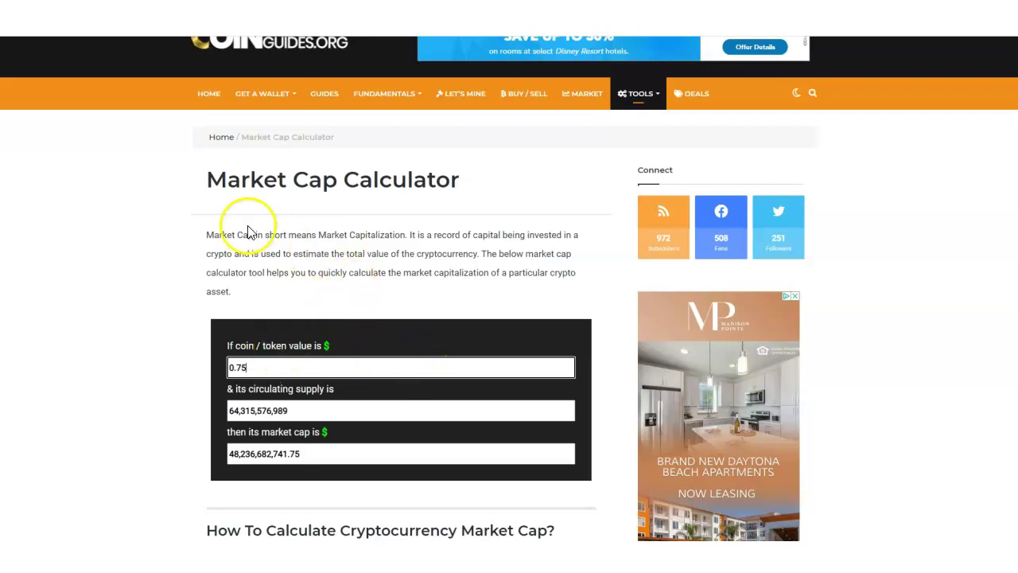
left_click(278, 363)
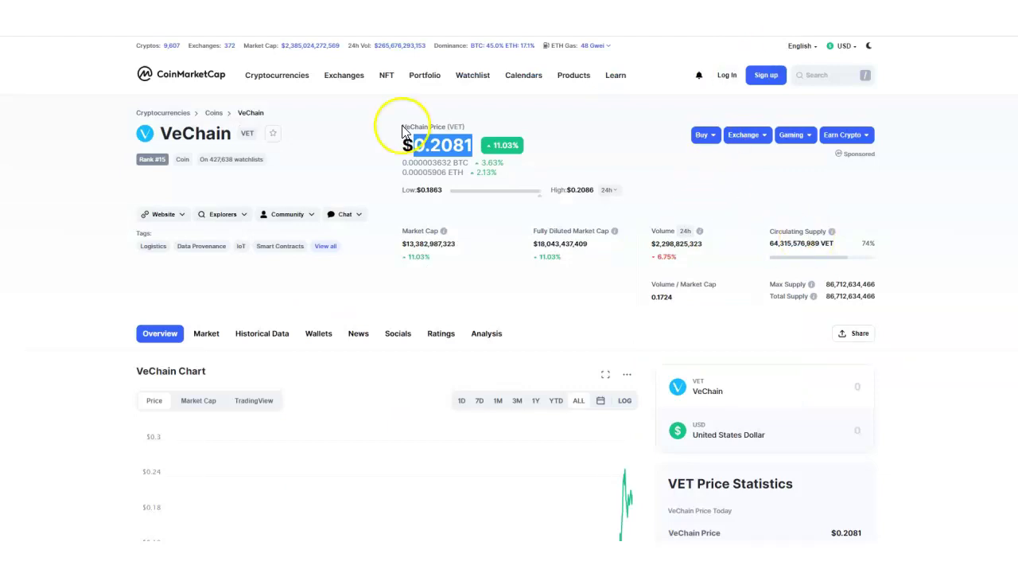
left_click(188, 77)
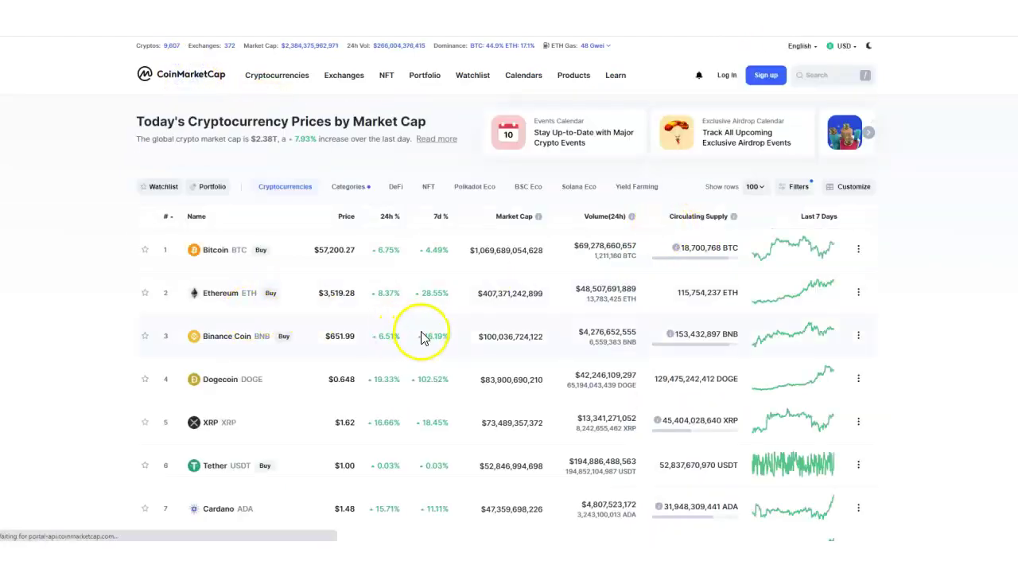
scroll(502, 356, "down", 2)
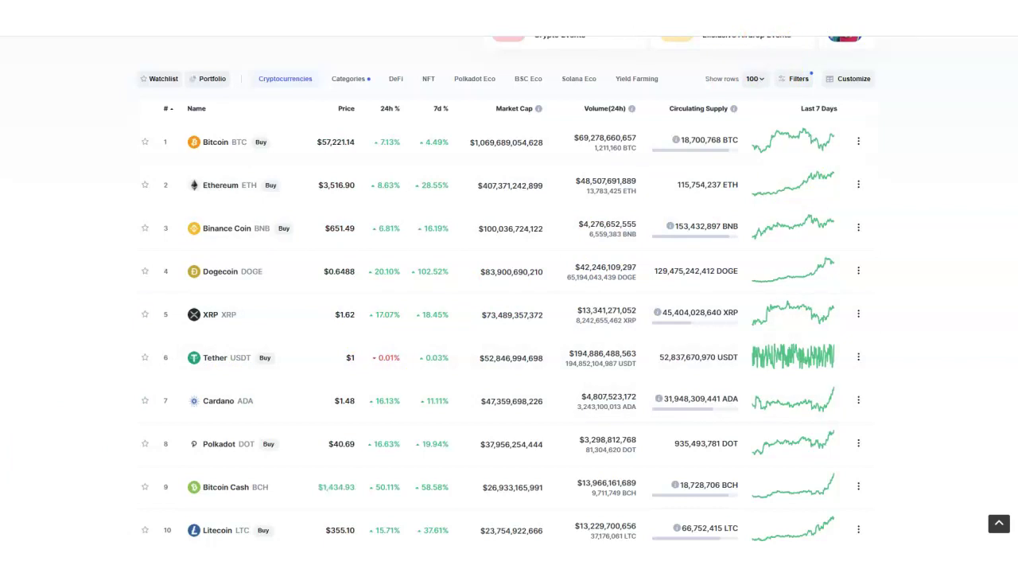
Switch back to the Market Cap Calculator and set the token value to 1.00
key("ctrl+Tab")
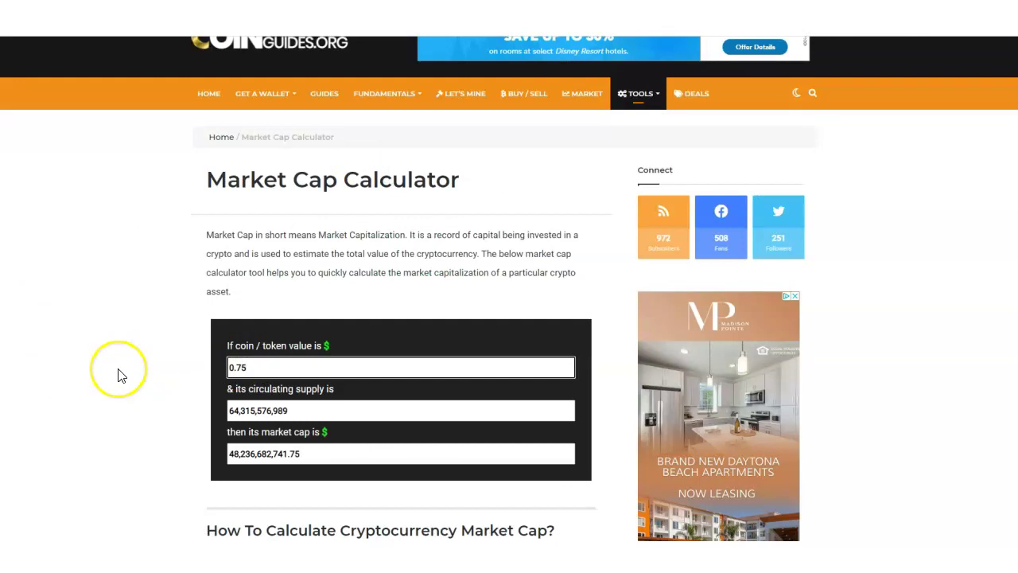
left_click_drag(256, 365, 152, 363)
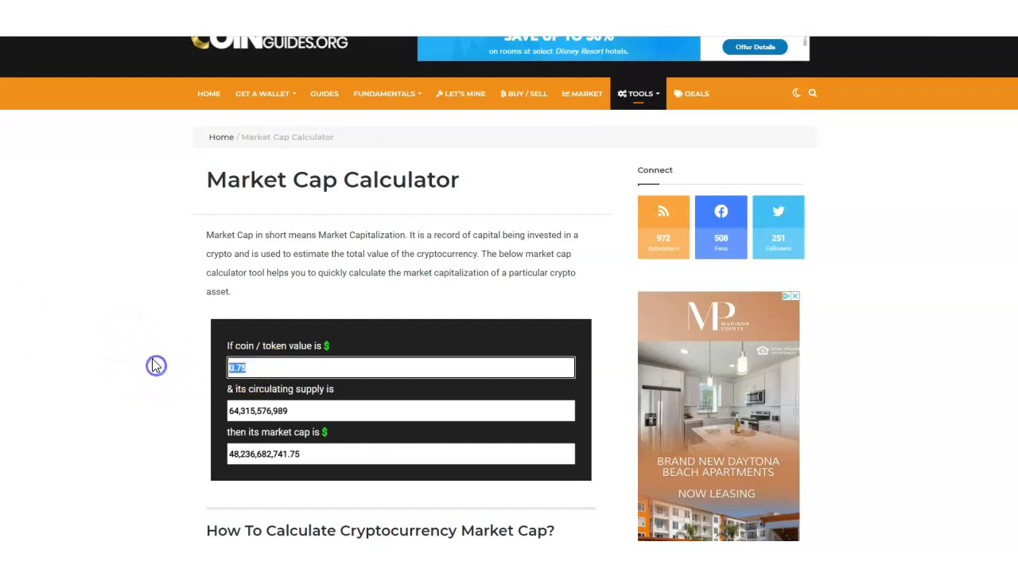
type("1.0")
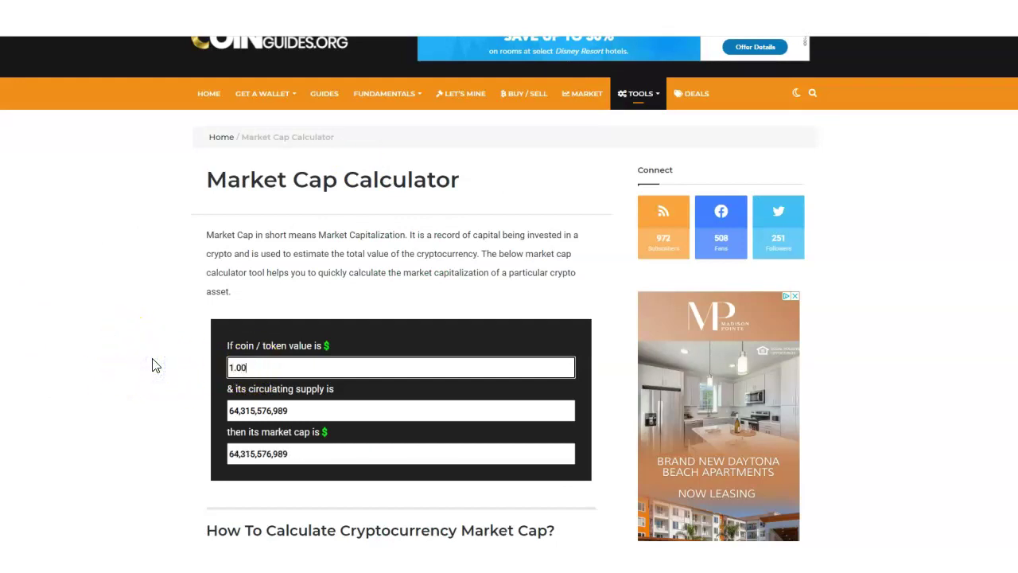
left_click(309, 411)
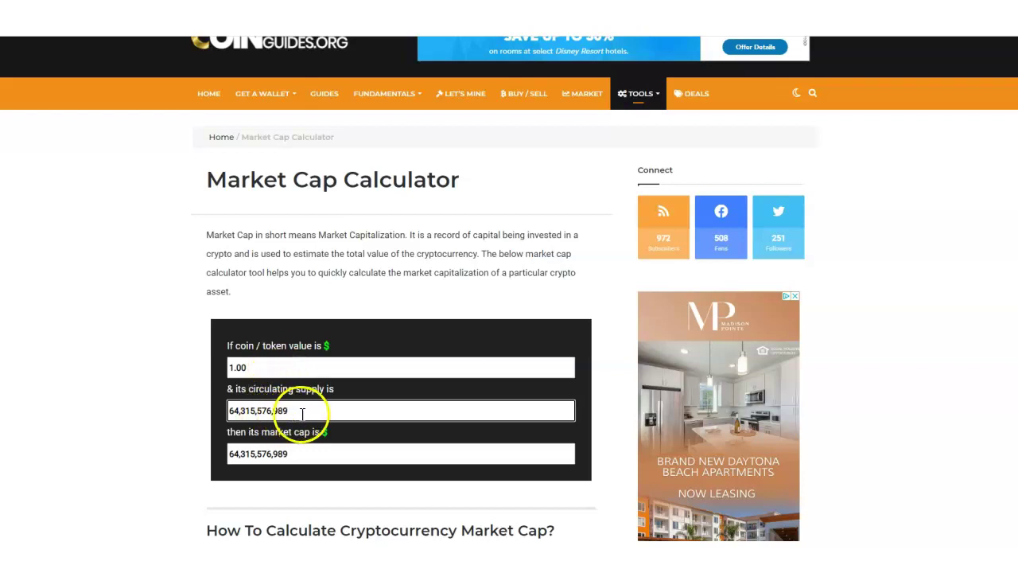
Calculate VeChain's market cap for token values of 0.99 and 1.00
left_click(250, 366)
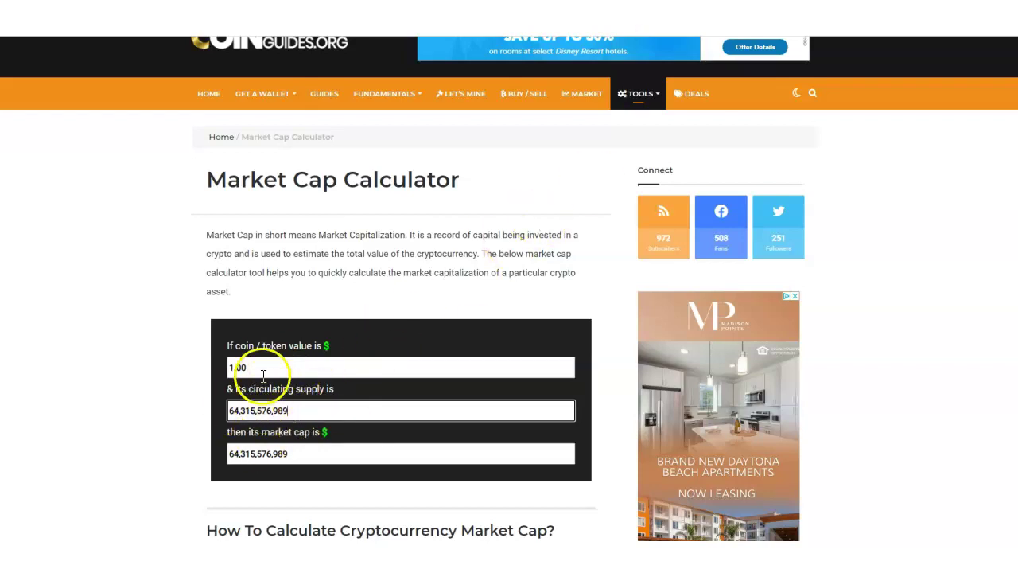
key("ctrl+a")
type("0")
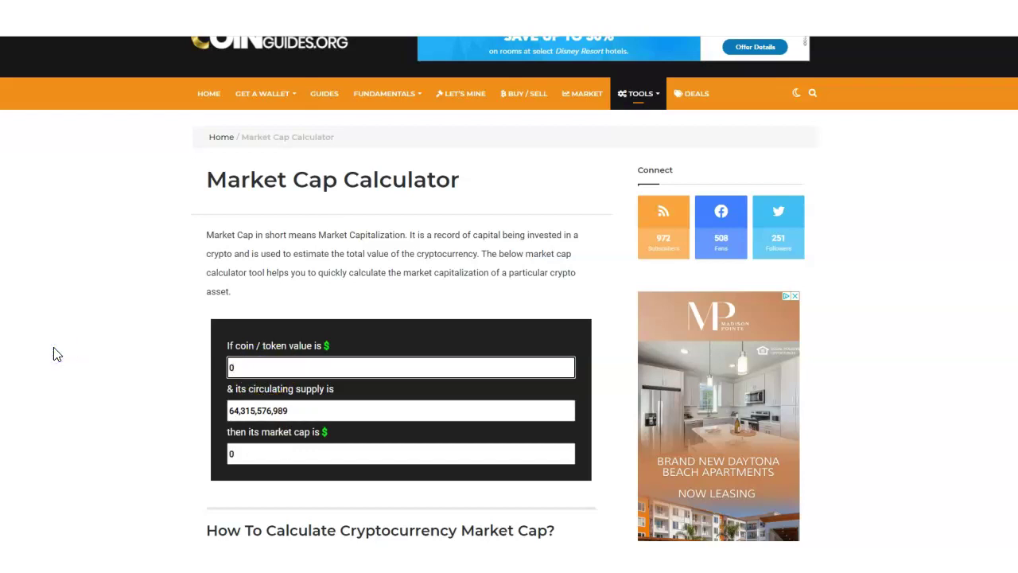
type(".9")
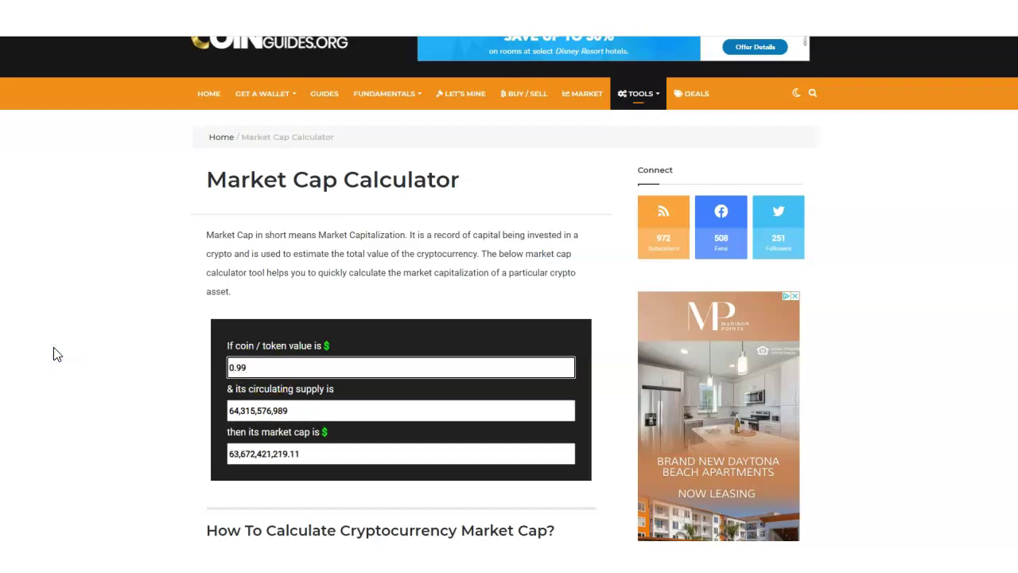
type("9")
left_click_drag(263, 368, 198, 363)
type("1.")
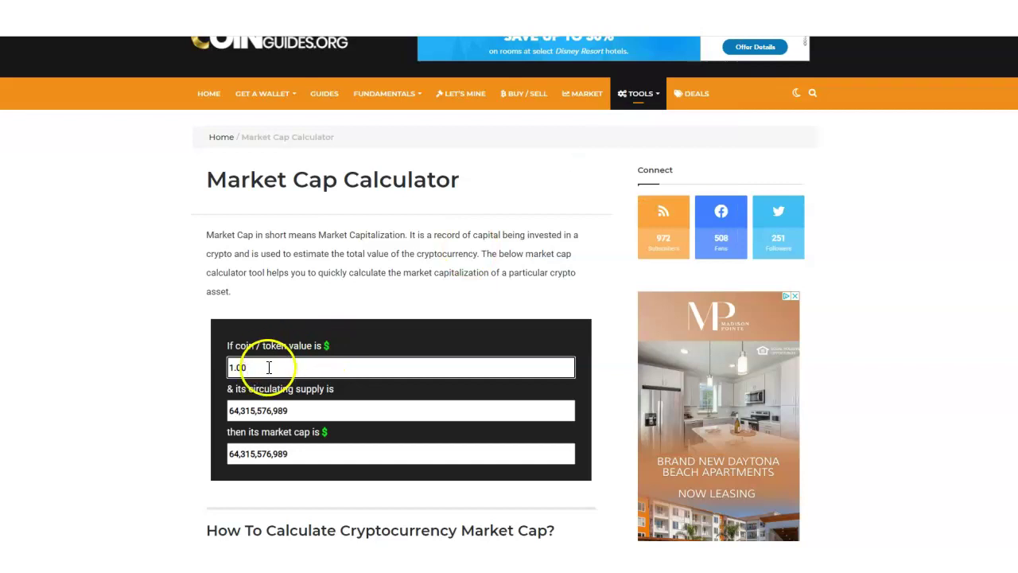
Calculate VeChain's market cap for token values of .98 and .20
left_click_drag(268, 366, 229, 367)
type(".98")
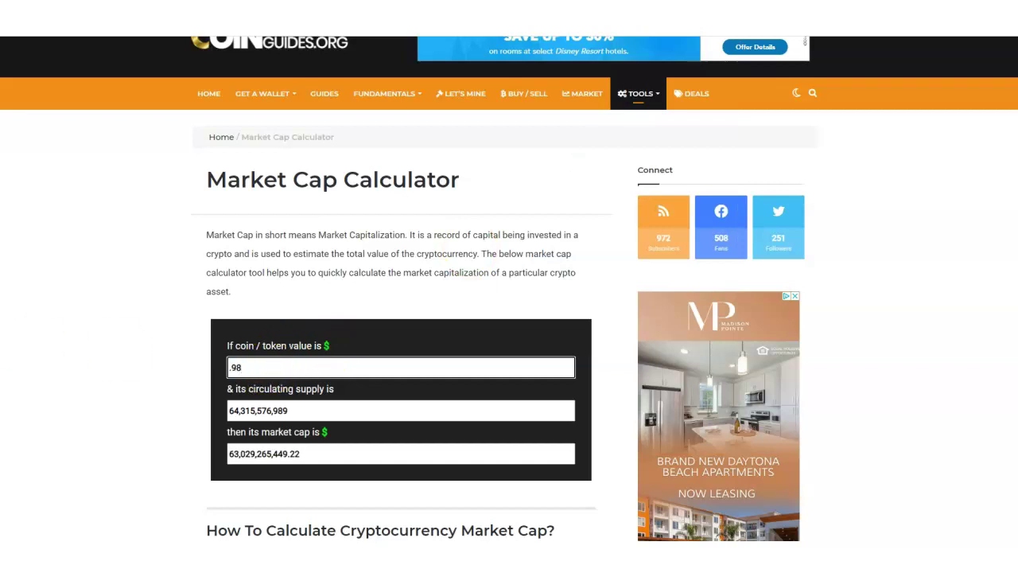
key("BackSpace")
key("BackSpace")
key("BackSpace")
type(".2")
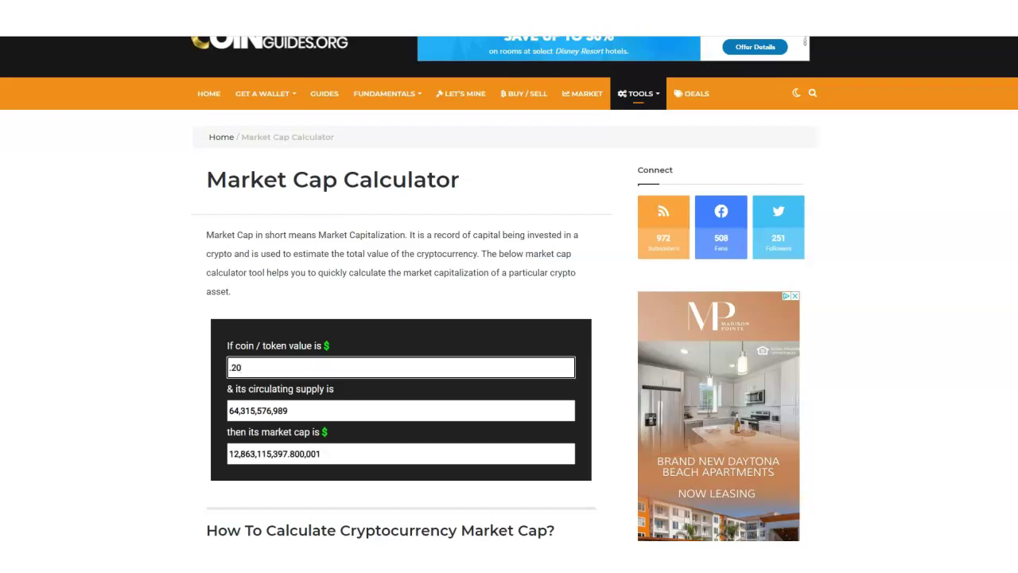
Set the token value back to .98 in the calculator
key("BackSpace")
key("BackSpace")
key("BackSpace")
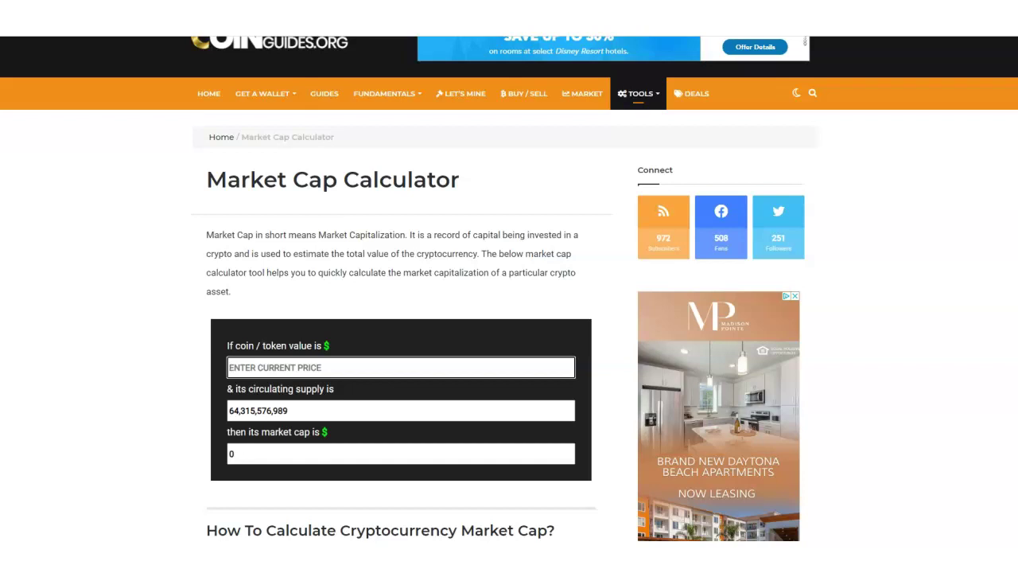
type(".98")
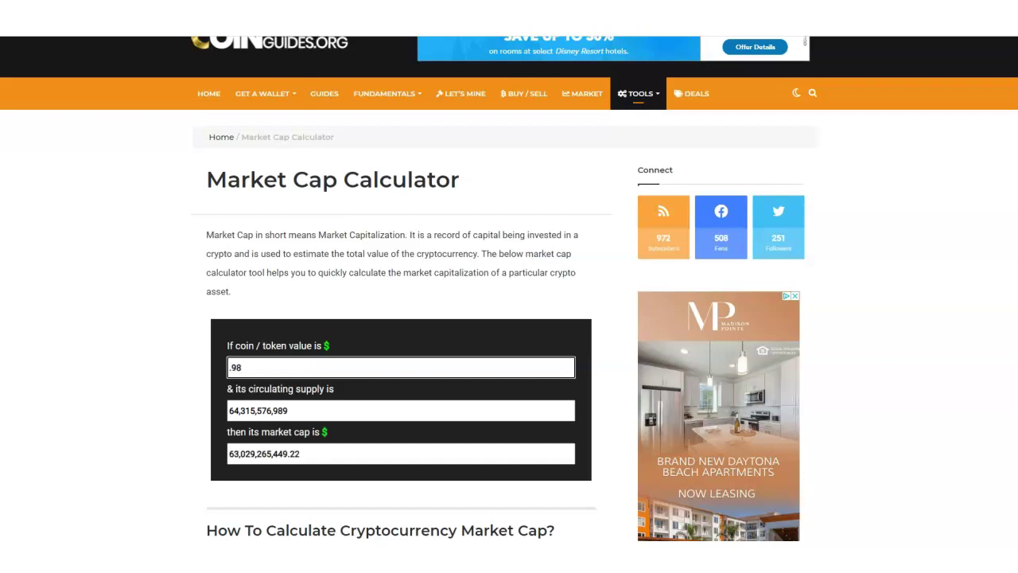
Set the token value to 2 to calculate VeChain's market cap at that price
key("BackSpace")
key("BackSpace")
key("BackSpace")
type("2.")
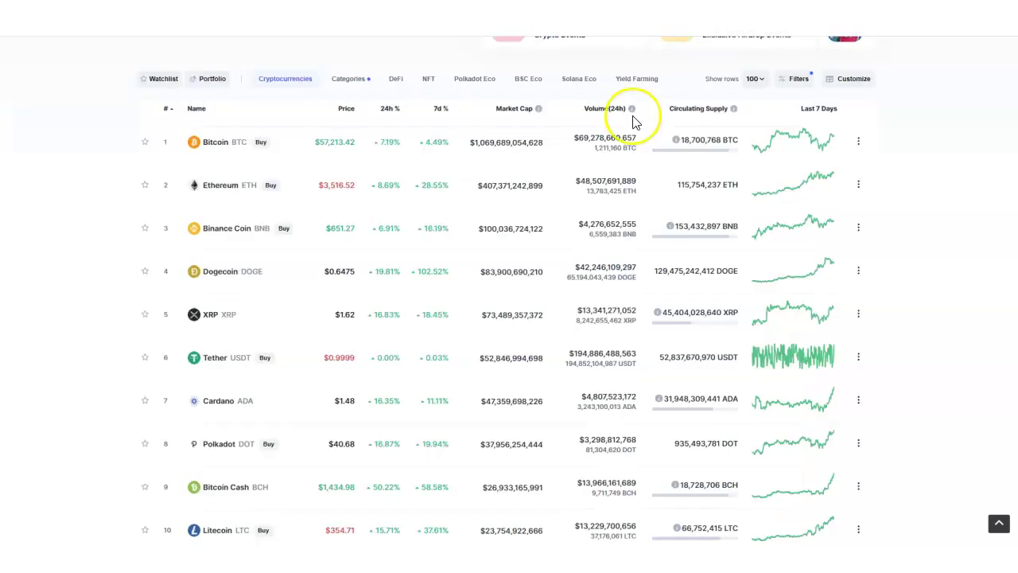
Compare VeChain's calculated market cap at a token value of 2.00 with the top-ranked coins on CoinMarketCap
scroll(398, 257, "up", 1)
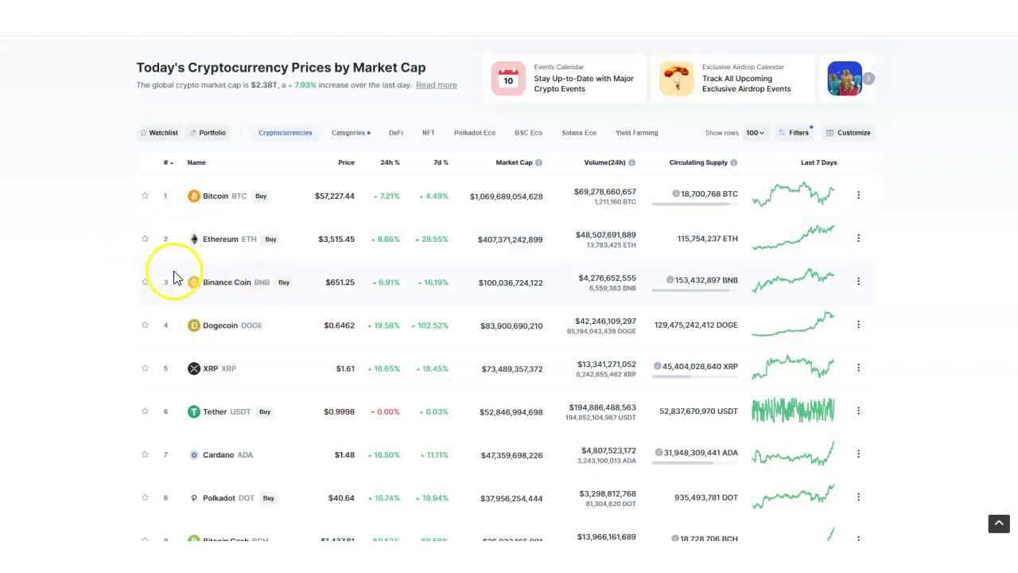
scroll(319, 183, "up", 1)
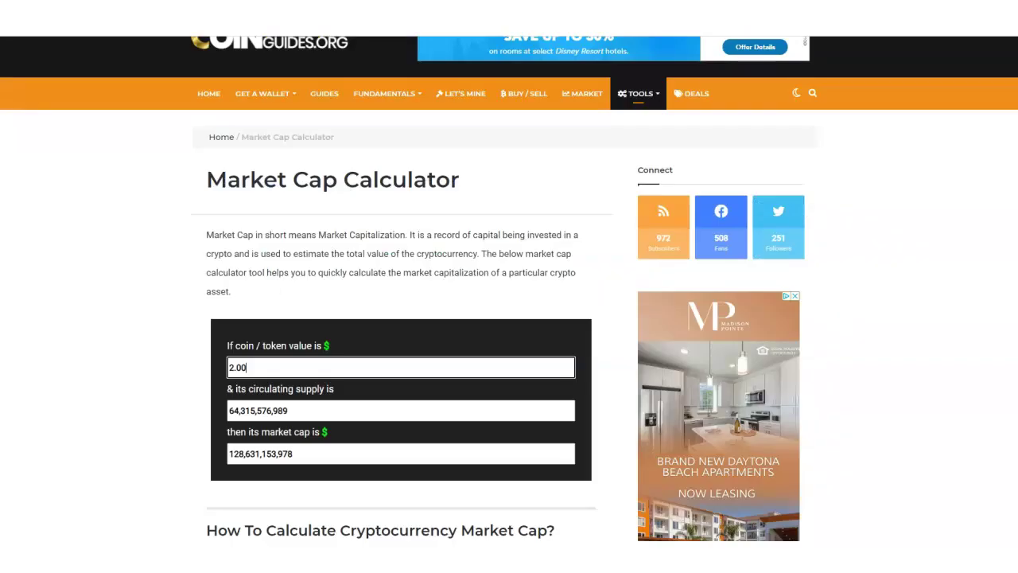
left_click(268, 369)
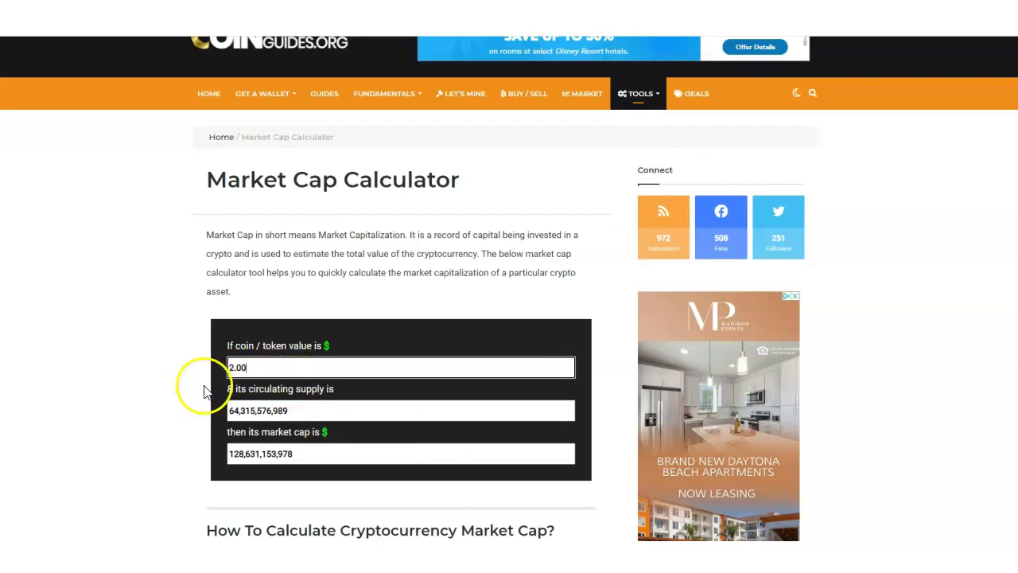
scroll(170, 376, "up", 1)
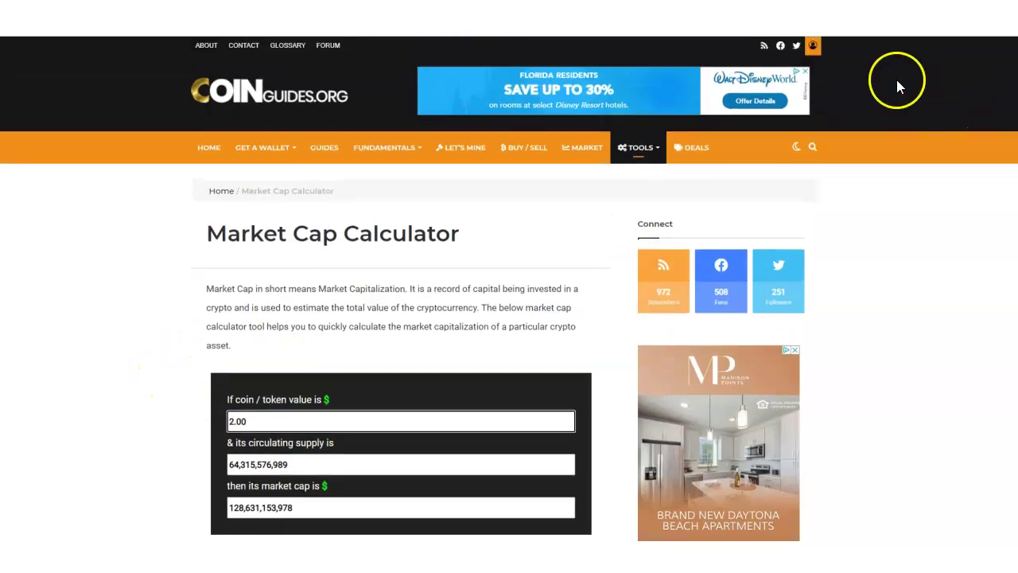
Open coingecko.com in a new browser tab
key("ctrl+t")
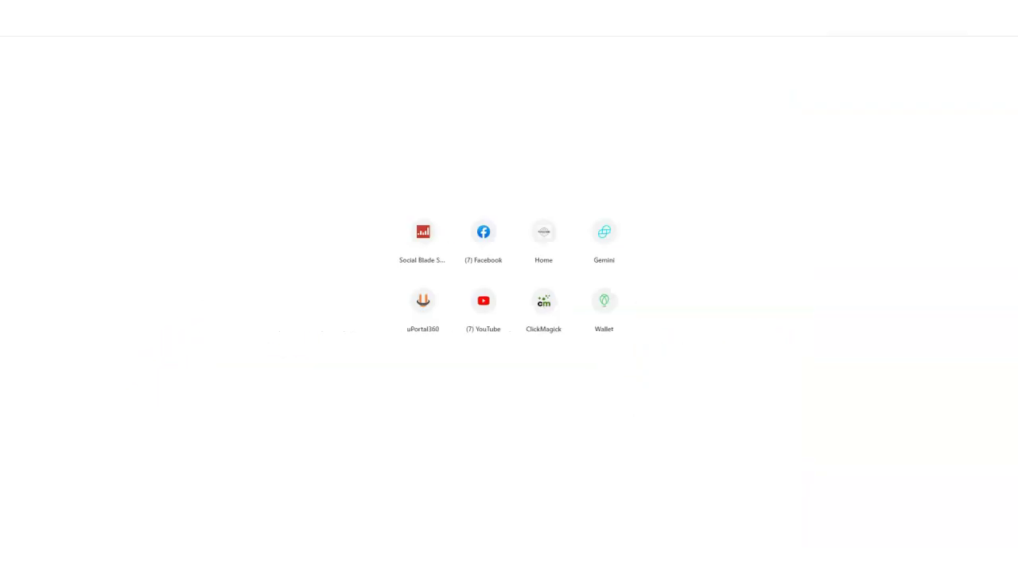
type("coingec")
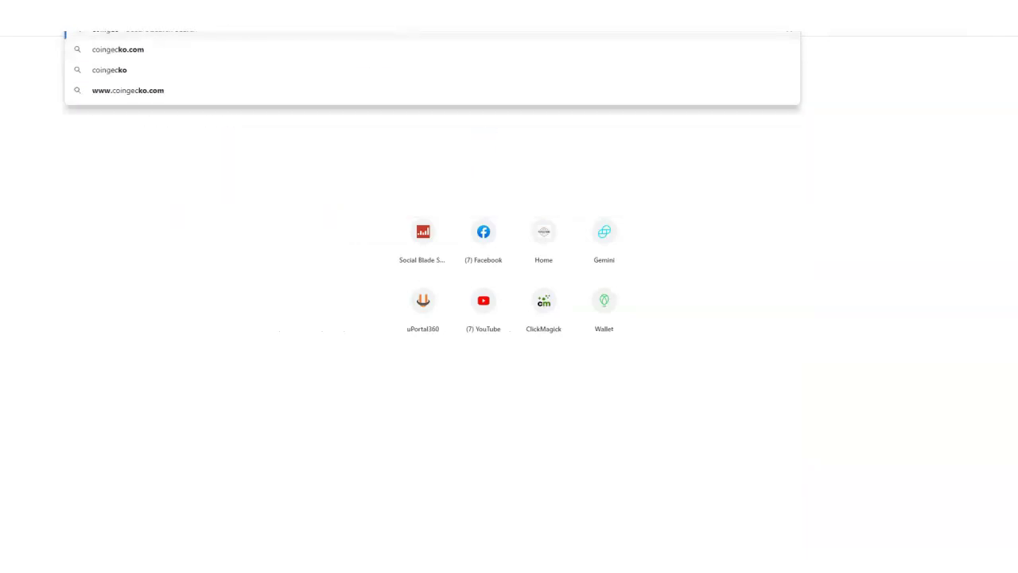
type("ko.com")
key("Return")
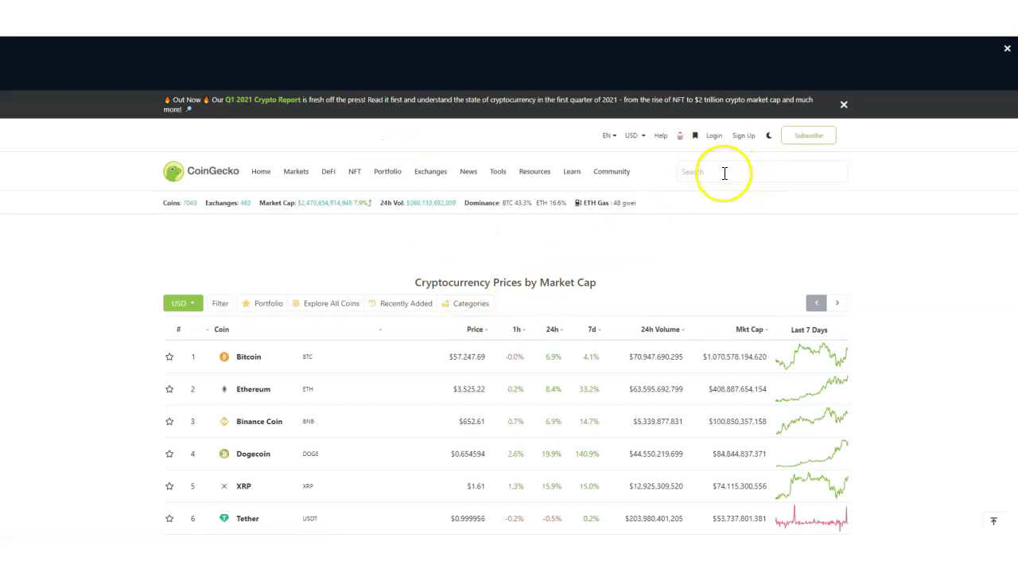
Search CoinGecko for vechain and open the VeChain (VET) coin page
left_click(724, 171)
type("vec")
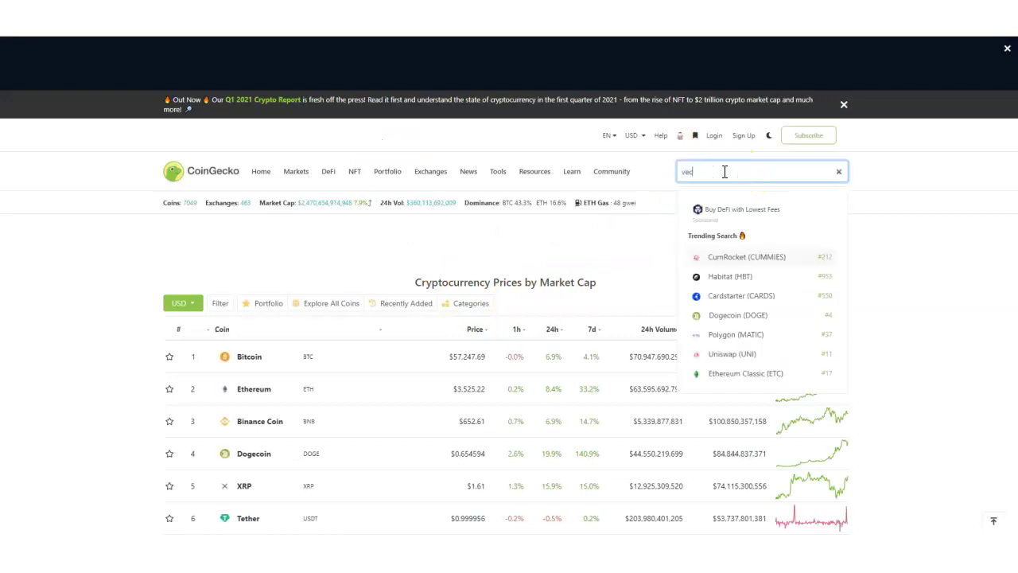
type("hain")
key("Return")
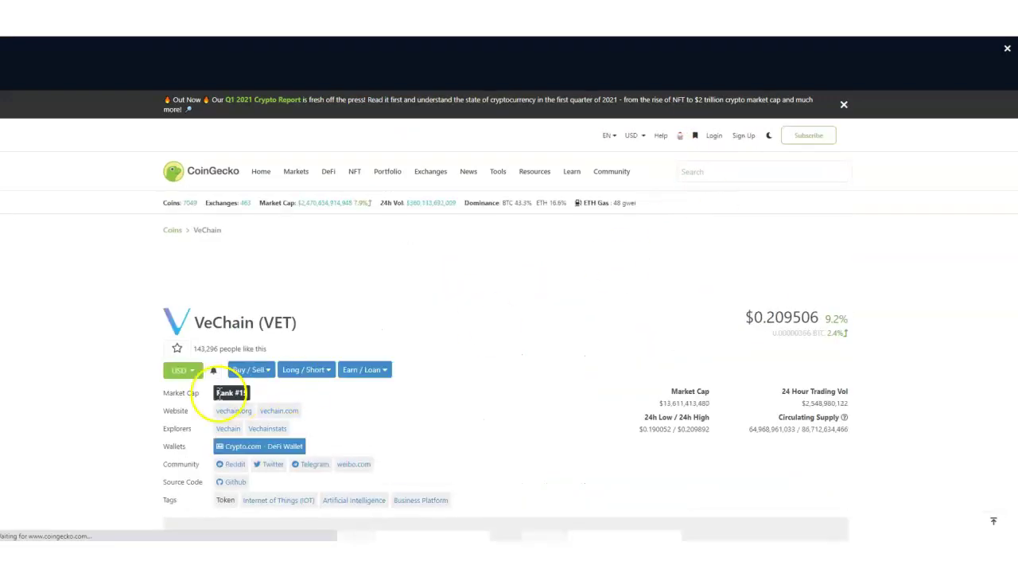
Convert 100 USD to VET in the VeChain page's converter and highlight the whole-number part of the VET amount
scroll(358, 422, "down", 2)
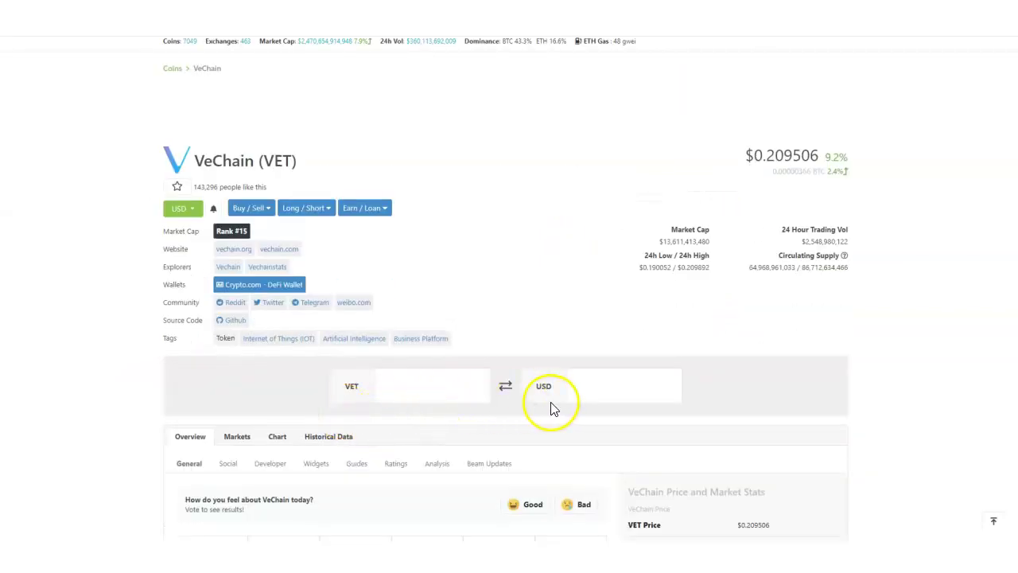
left_click(595, 390)
type("100")
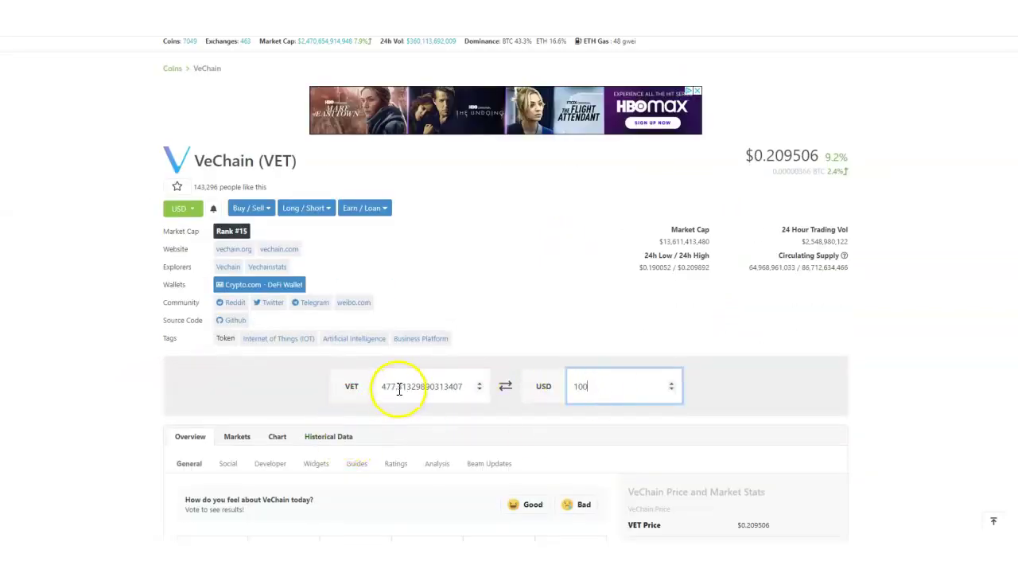
left_click_drag(382, 387, 395, 387)
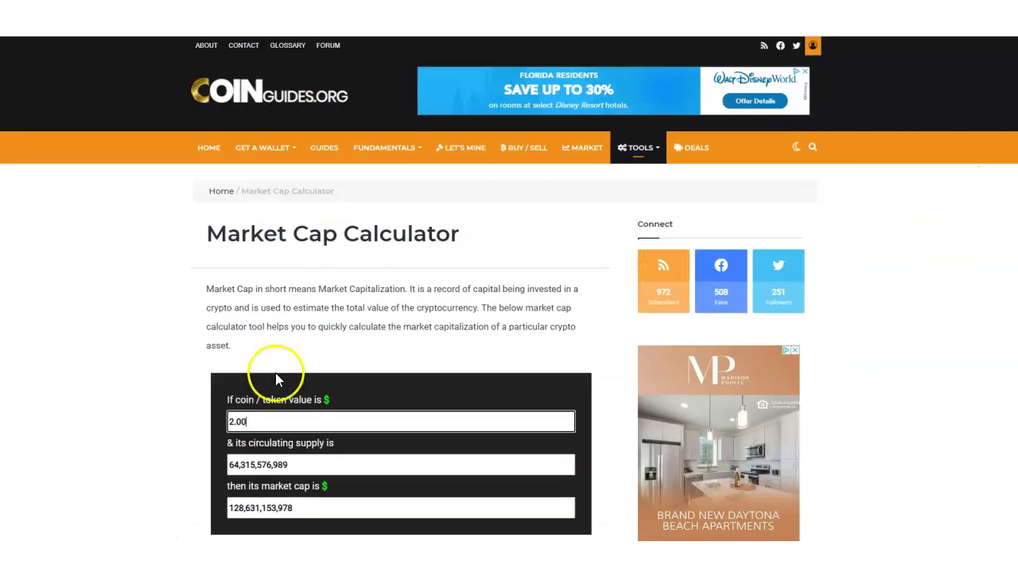
Switch to the Market Cap Calculator and set the coin value to .30 to calculate VeChain's market cap
left_click_drag(261, 421, 122, 416)
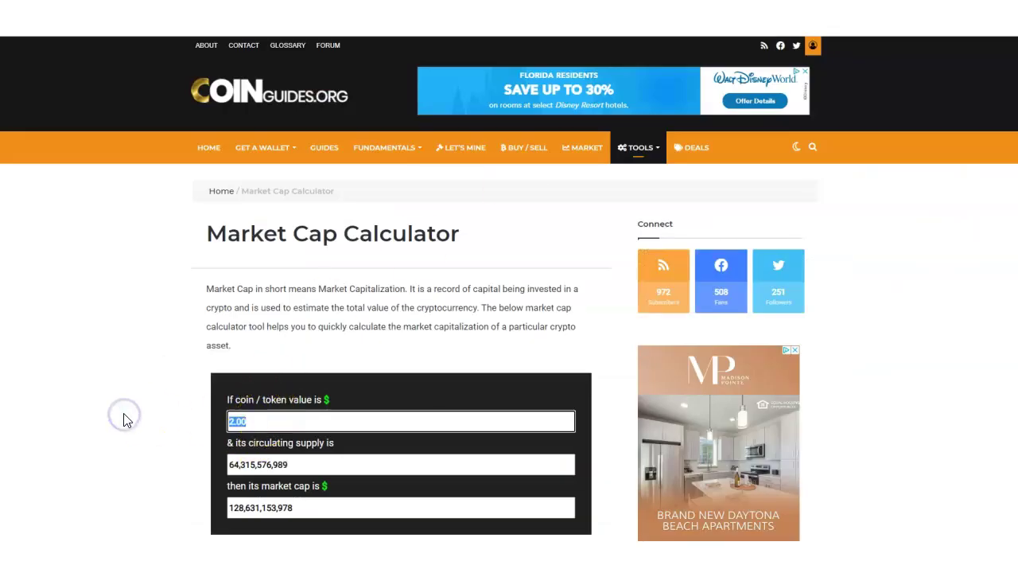
type("03")
key("BackSpace")
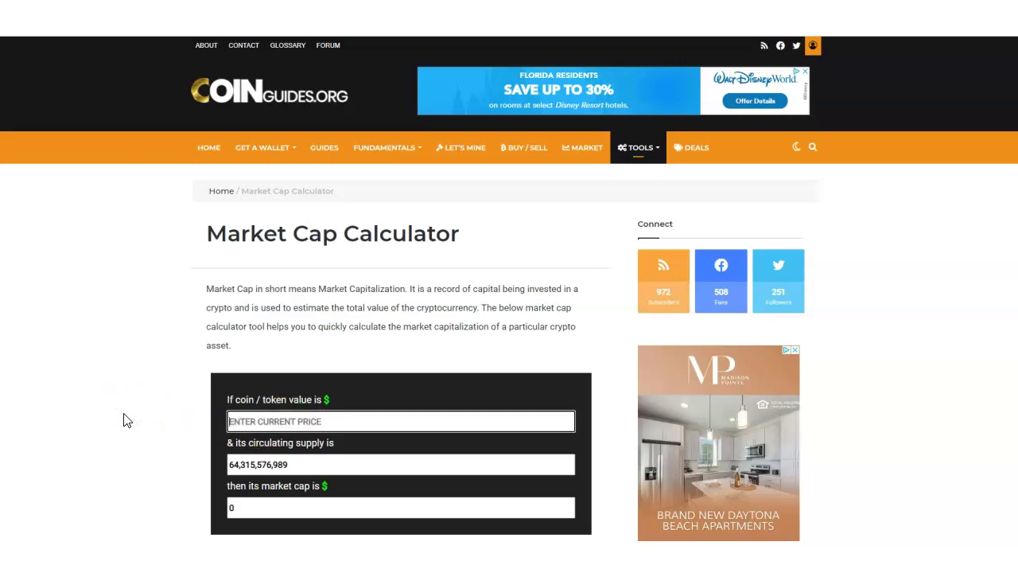
type(".30")
left_click(132, 426)
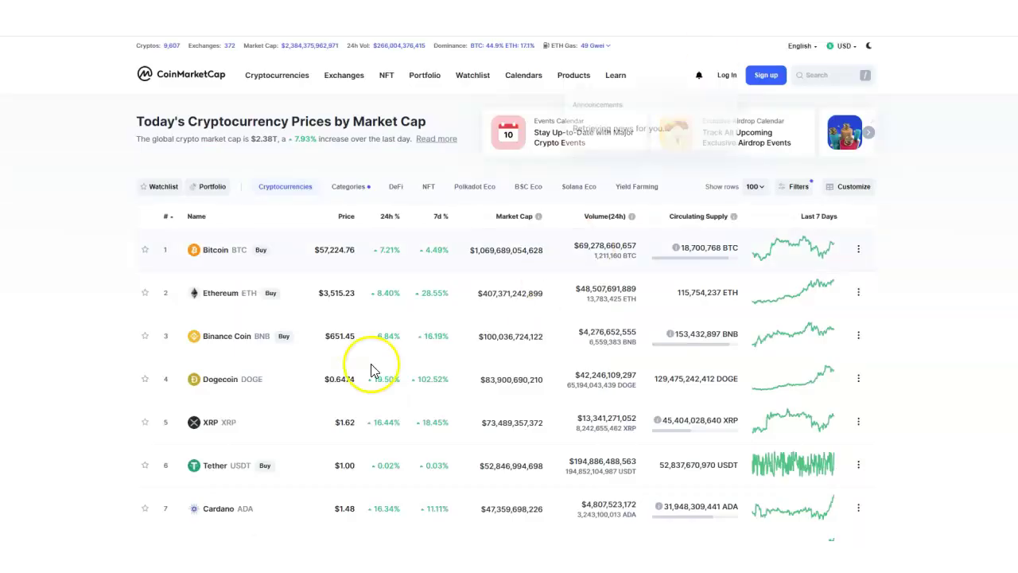
Find VeChain in the CoinMarketCap ranking and open its coin page
scroll(375, 371, "down", 8)
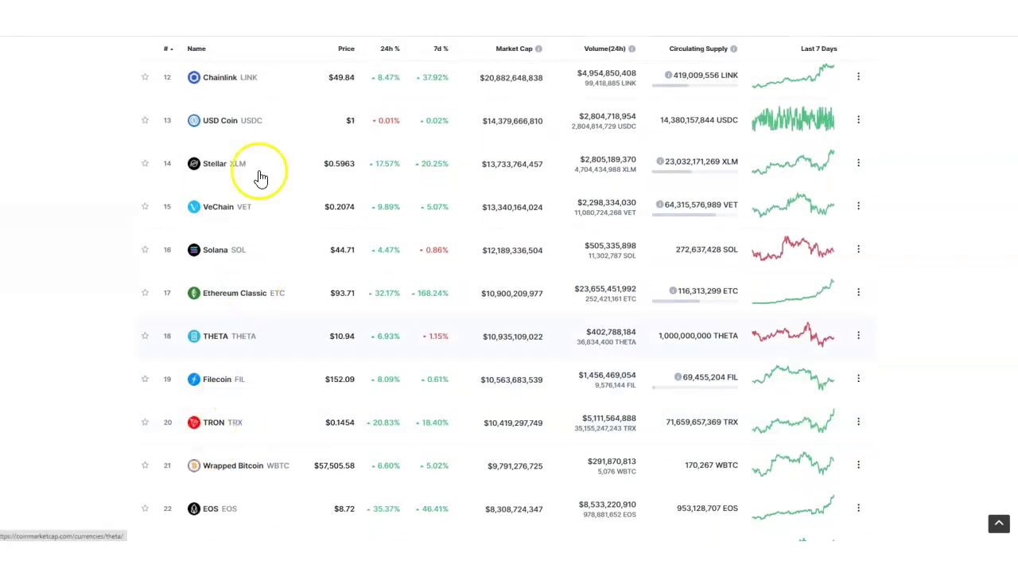
left_click(200, 208)
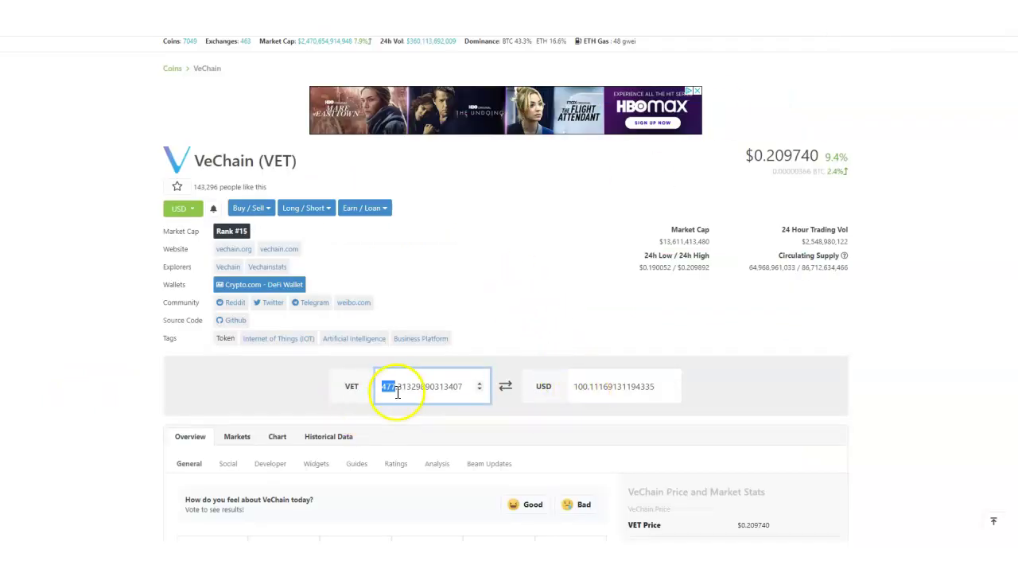
In CoinGecko's VeChain converter, convert 10000 USD to VET, then convert 10000000 VET to USD
double_click(648, 385)
type("10000")
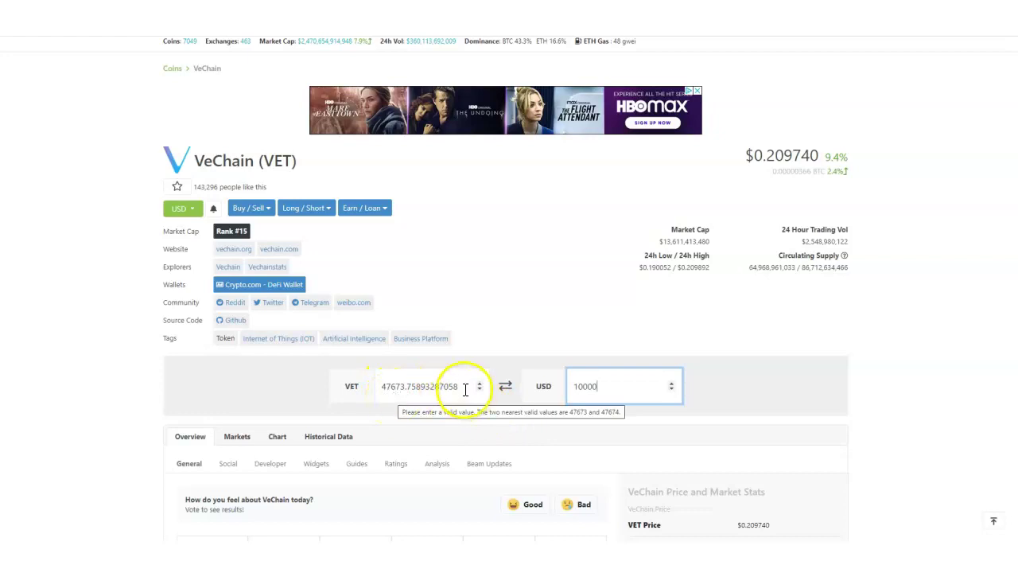
left_click_drag(461, 400, 238, 386)
type("10000000")
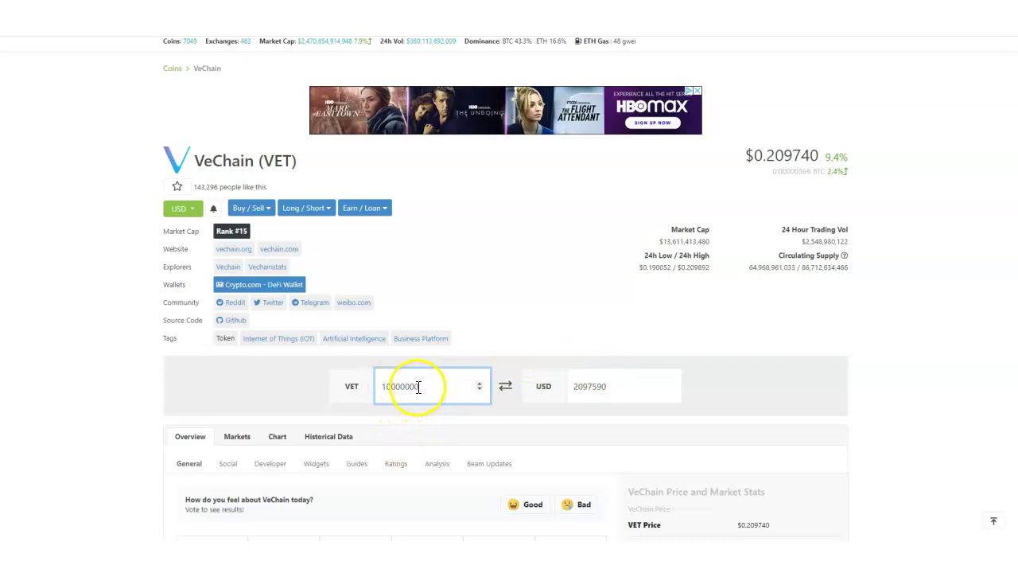
Convert 1000000 VET to USD, then set the VET amount back to 10000000
left_click(416, 387)
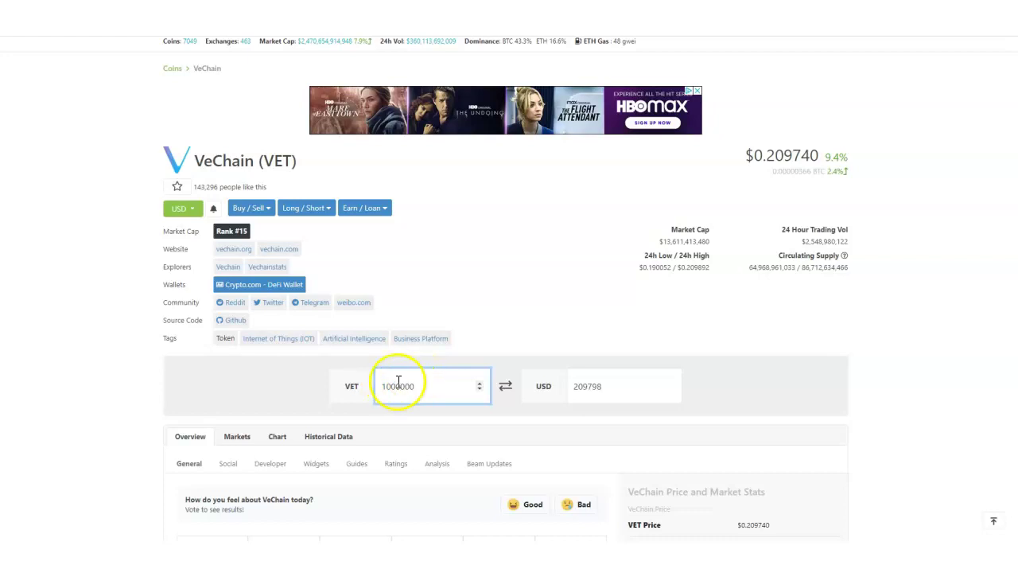
left_click(384, 385)
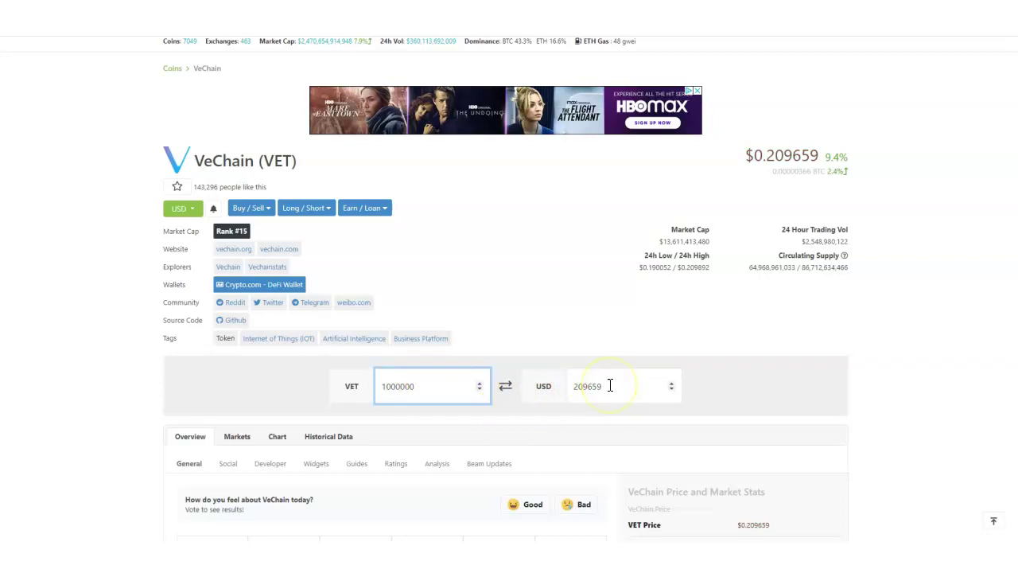
left_click(428, 386)
scroll(517, 319, "up", 2)
scroll(529, 350, "down", 2)
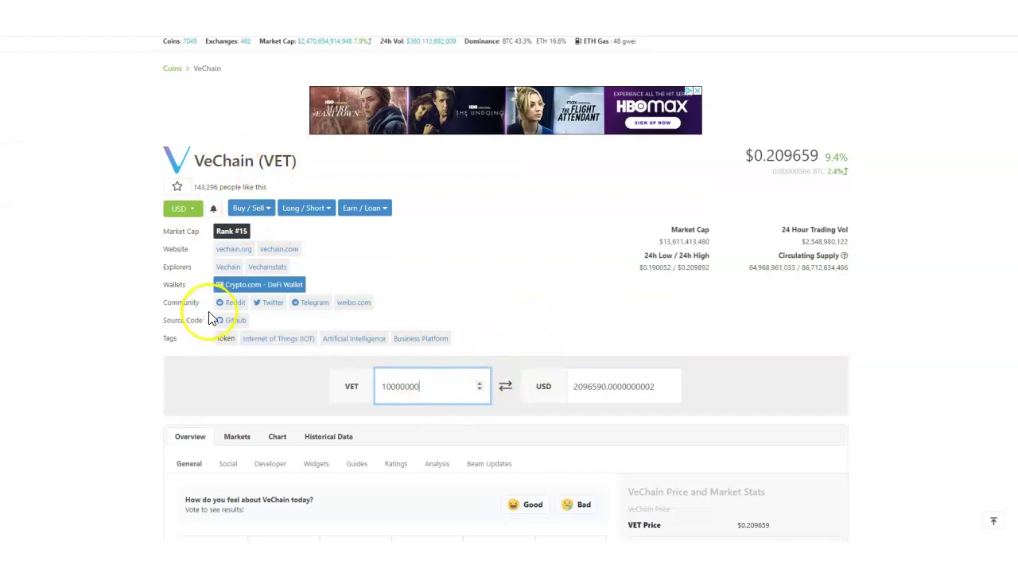
scroll(211, 318, "up", 2)
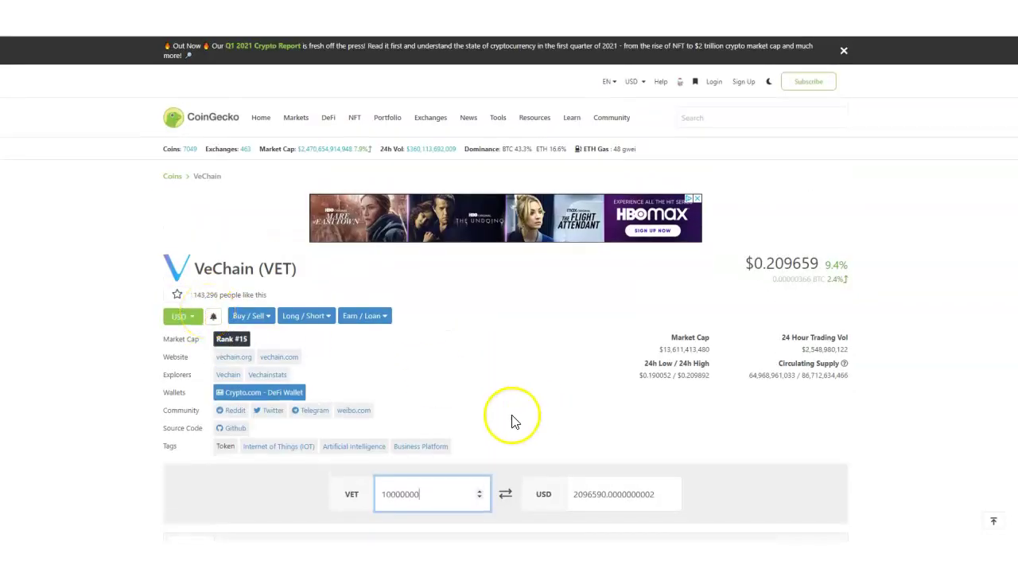
left_click(766, 117)
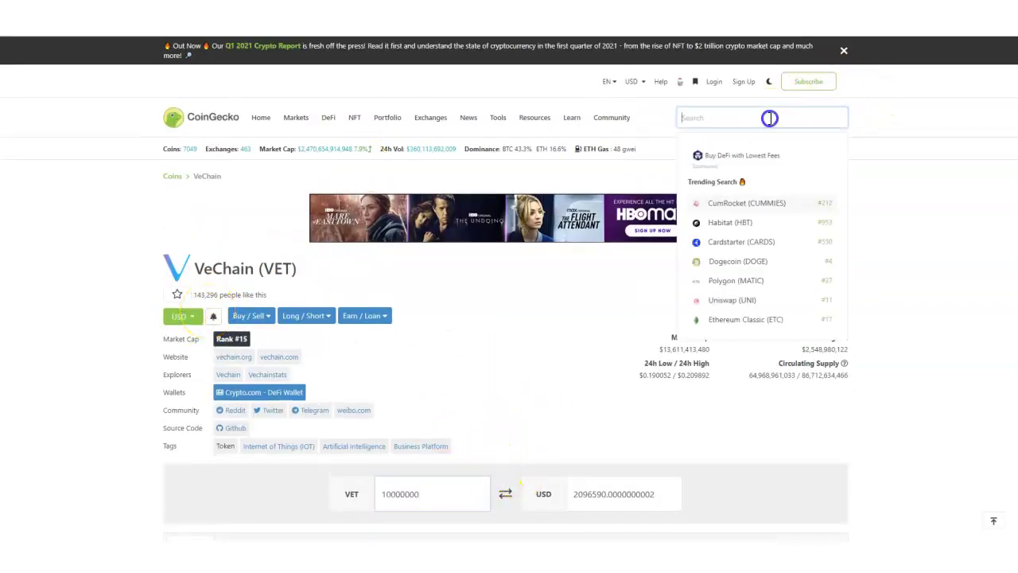
scroll(497, 406, "down", 1)
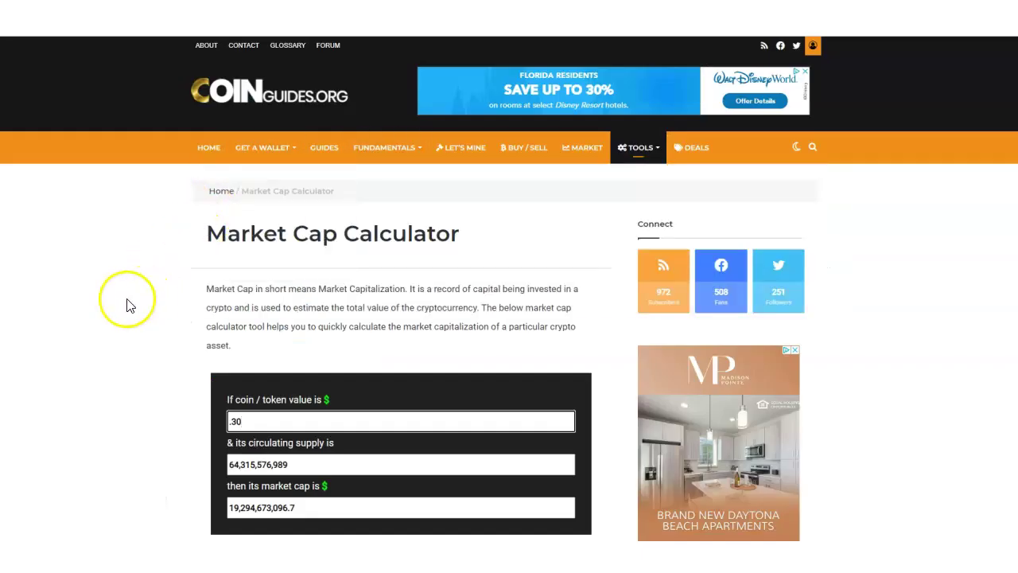
Compare the calculator's market cap for a .30 token value with the coins ranked above VeChain in the CoinMarketCap list
left_click_drag(254, 421, 140, 420)
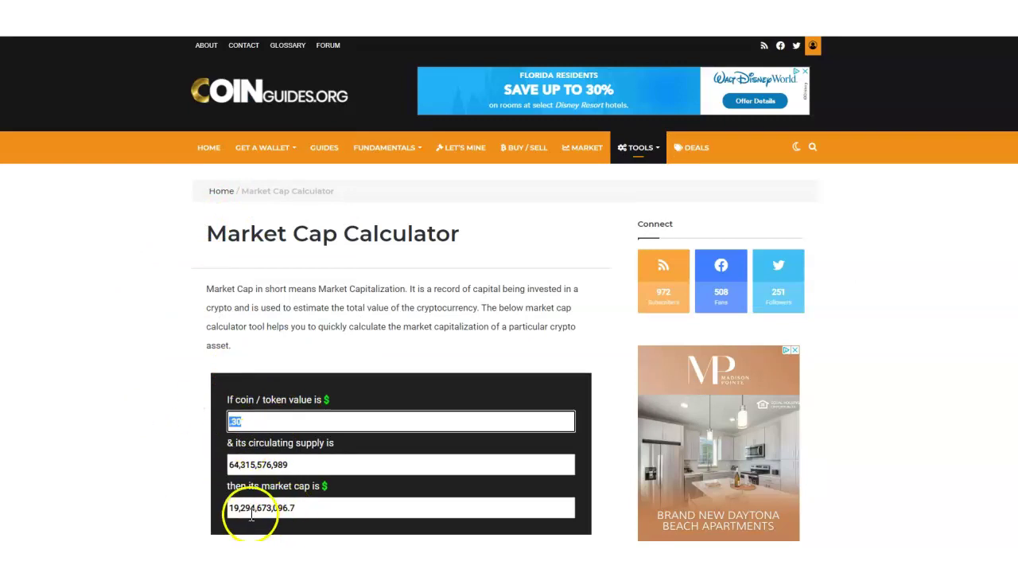
scroll(252, 460, "down", 1)
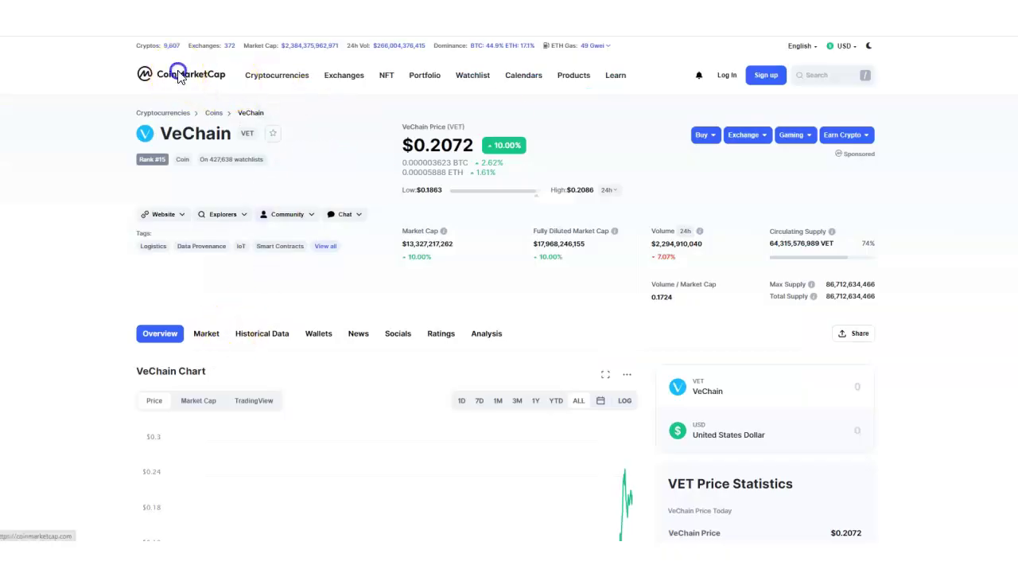
left_click(178, 75)
scroll(114, 398, "down", 3)
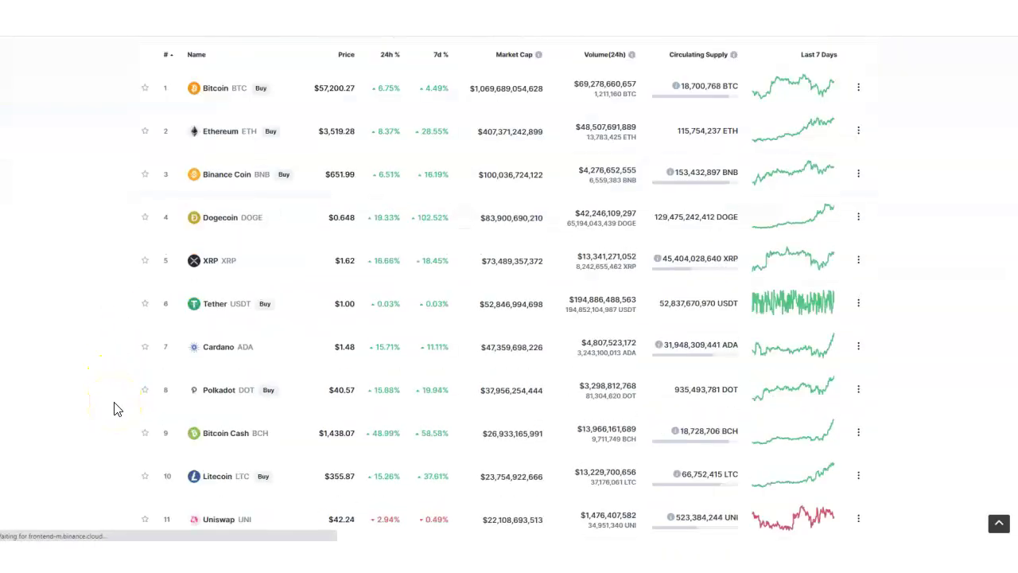
scroll(82, 371, "down", 3)
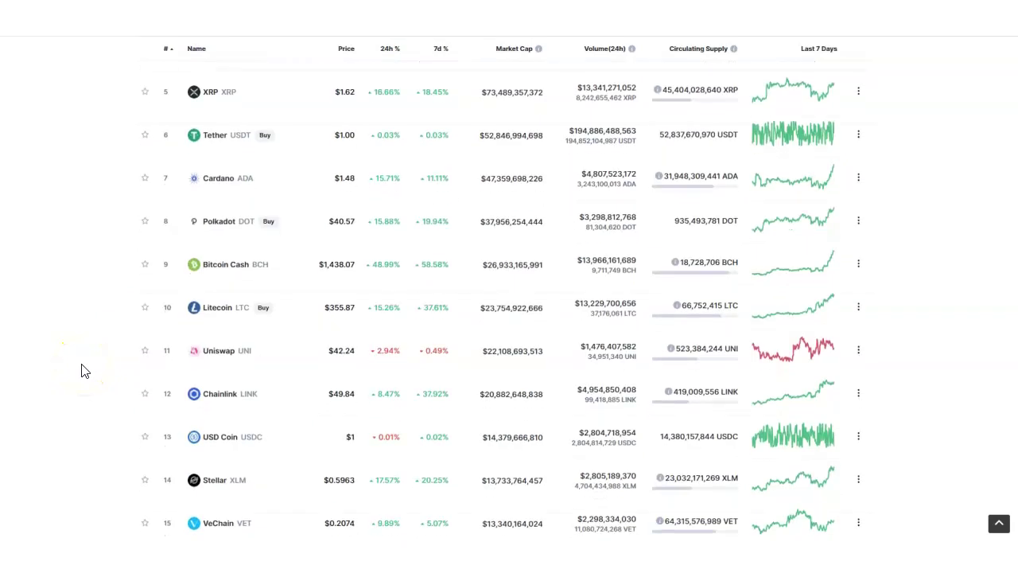
scroll(88, 372, "down", 3)
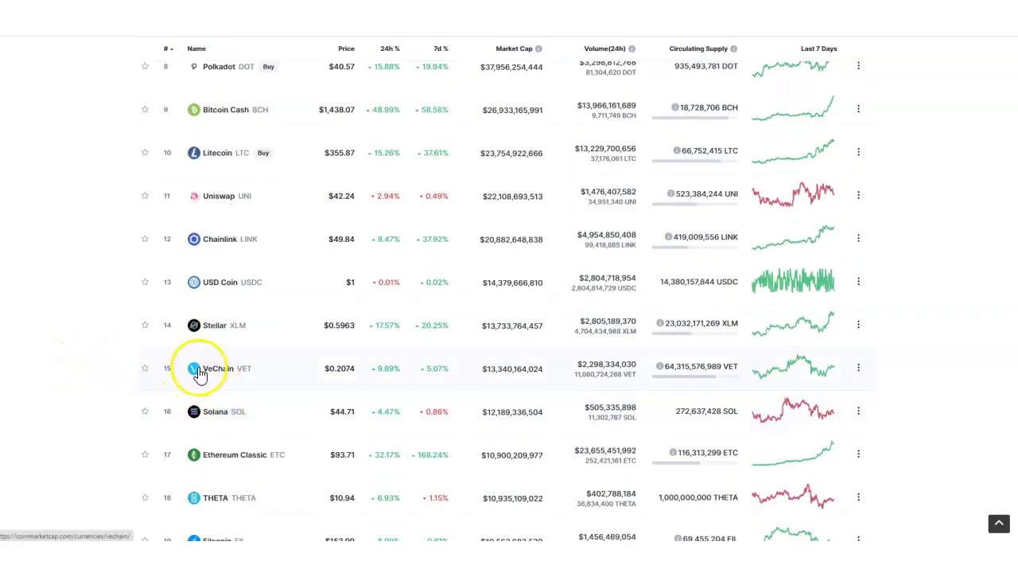
scroll(510, 349, "up", 2)
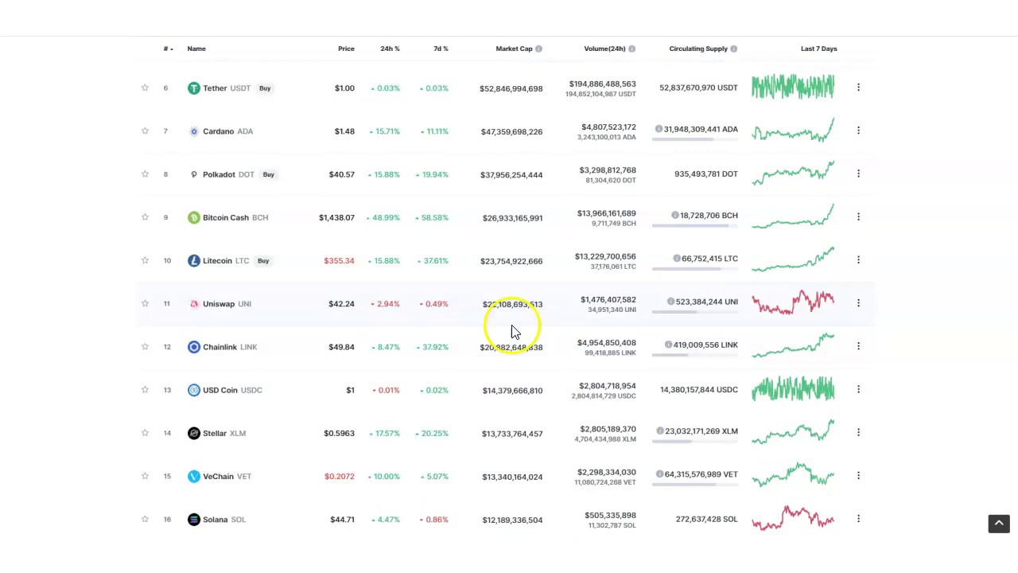
scroll(139, 186, "up", 1)
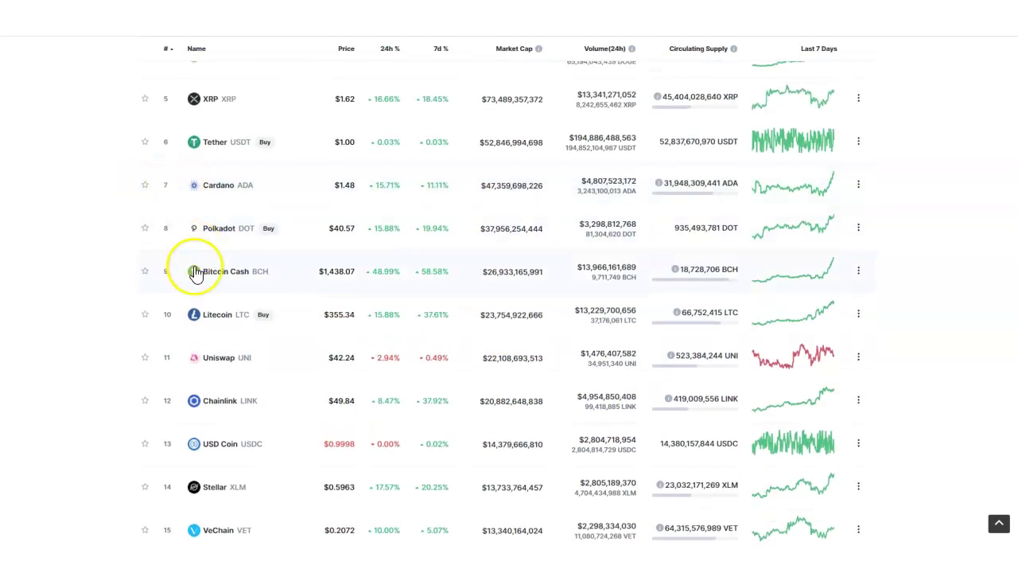
scroll(336, 325, "up", 1)
scroll(377, 370, "down", 3)
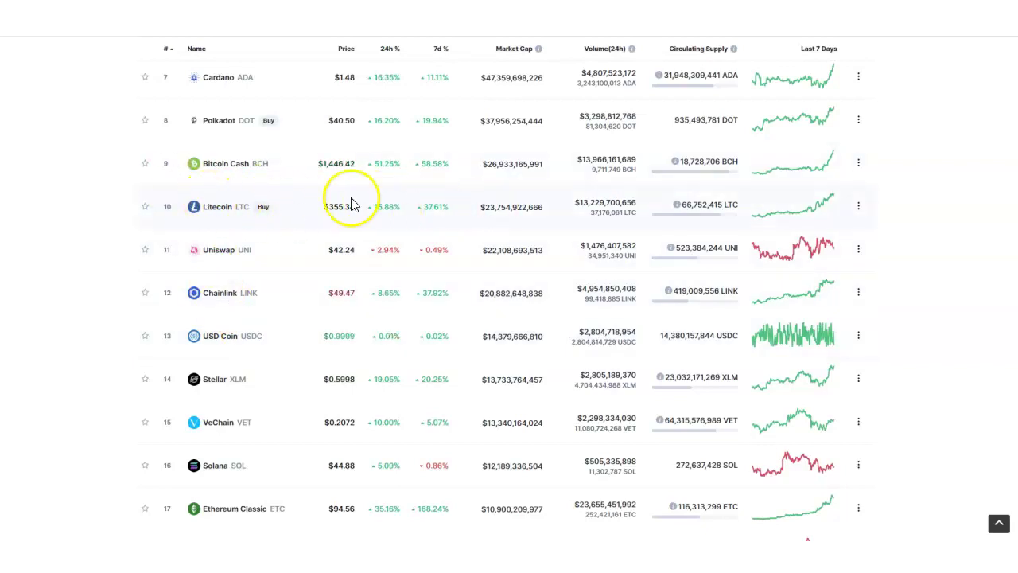
scroll(466, 214, "up", 2)
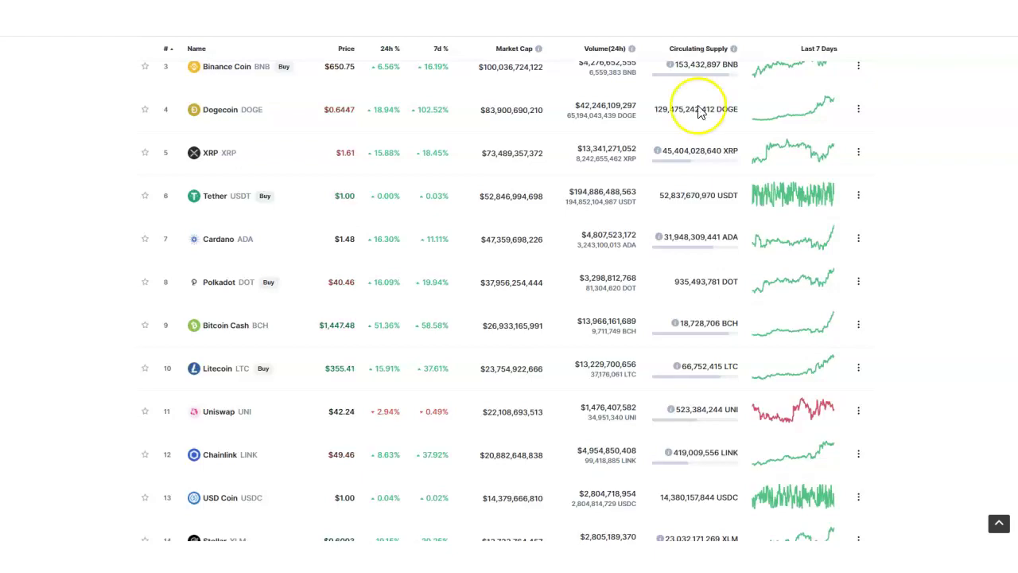
scroll(698, 111, "up", 2)
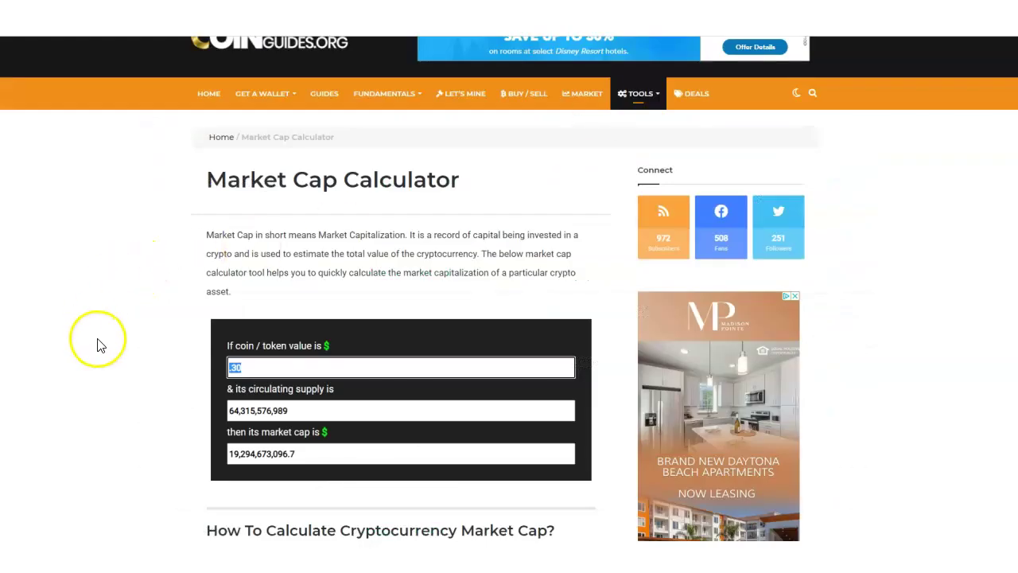
scroll(159, 239, "up", 1)
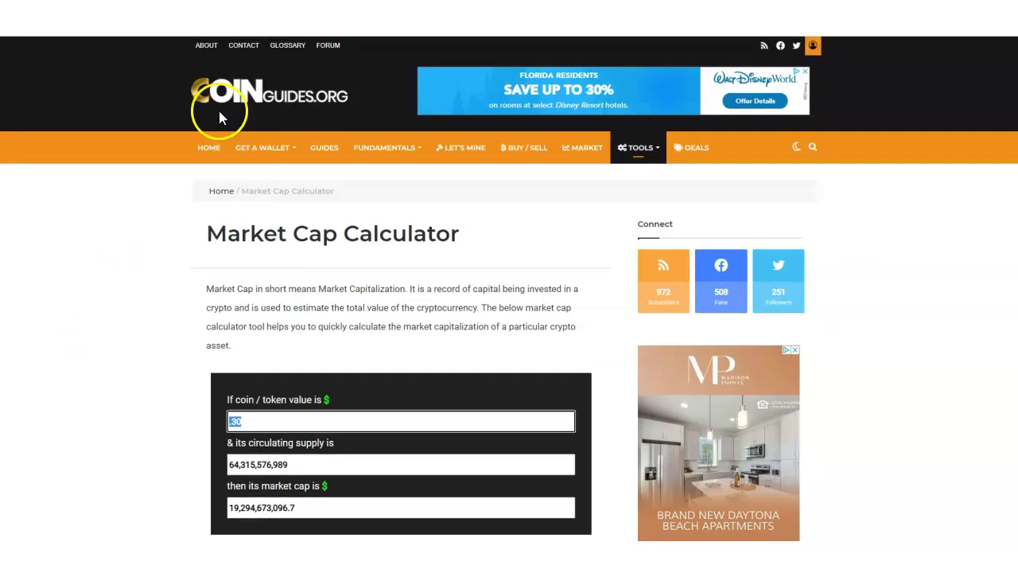
scroll(328, 363, "down", 2)
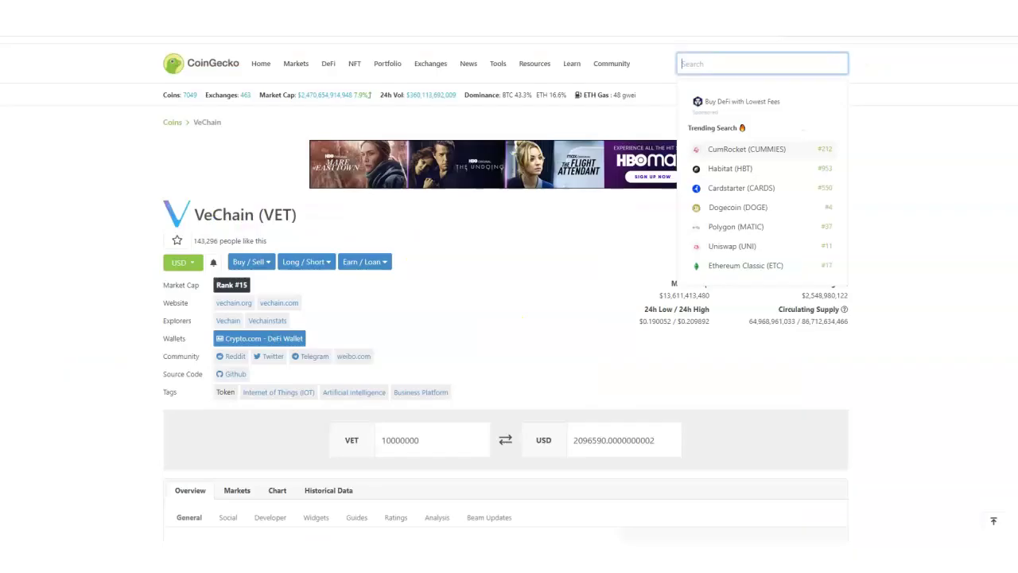
left_click(49, 365)
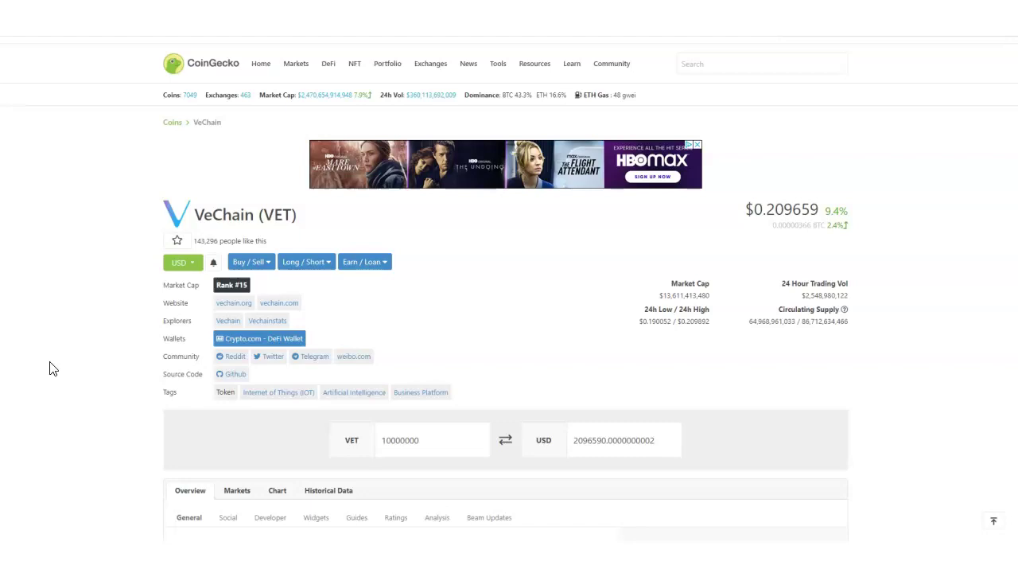
scroll(68, 375, "down", 2)
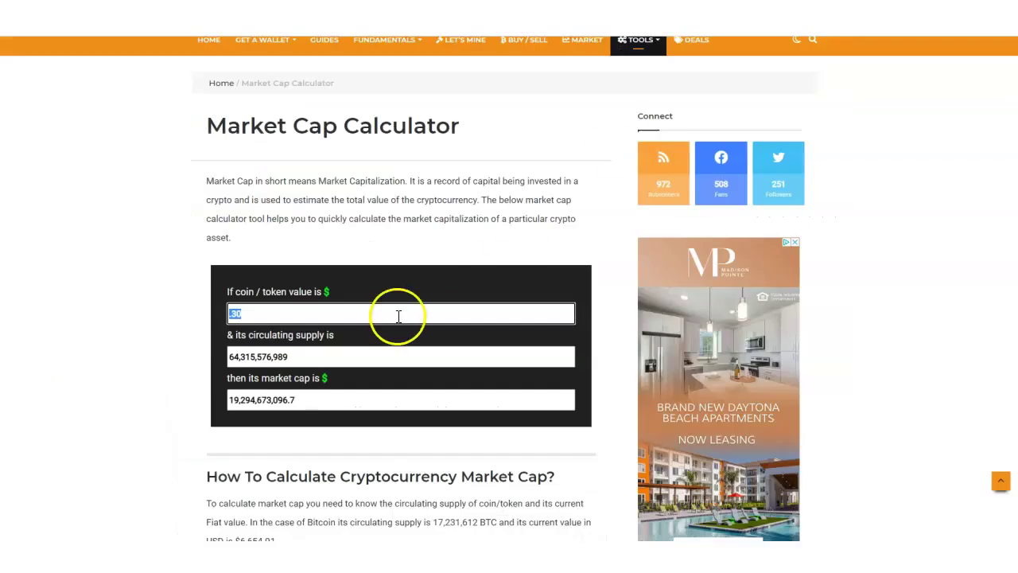
left_click_drag(397, 313, 32, 314)
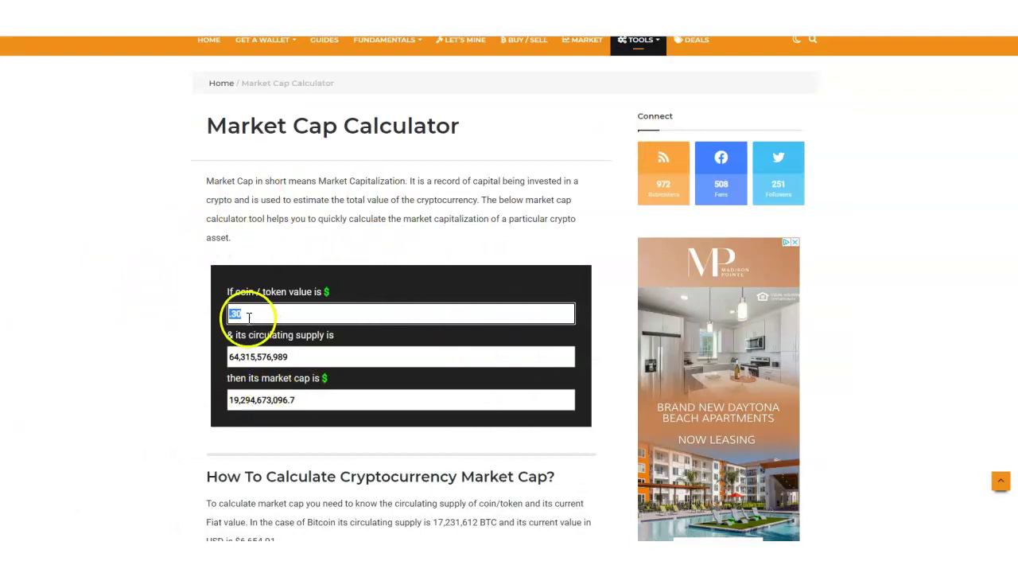
scroll(238, 351, "down", 2)
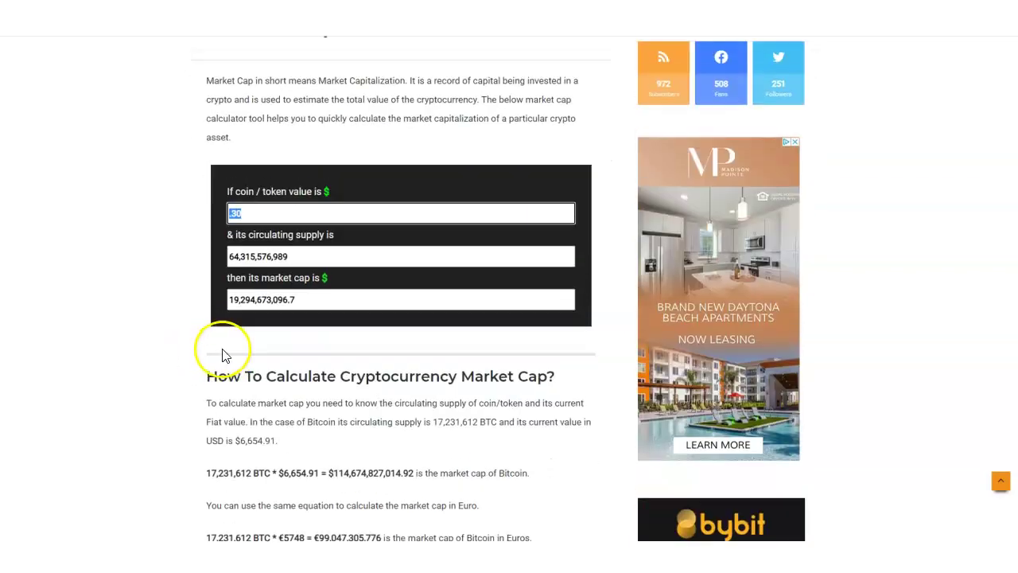
scroll(223, 354, "down", 2)
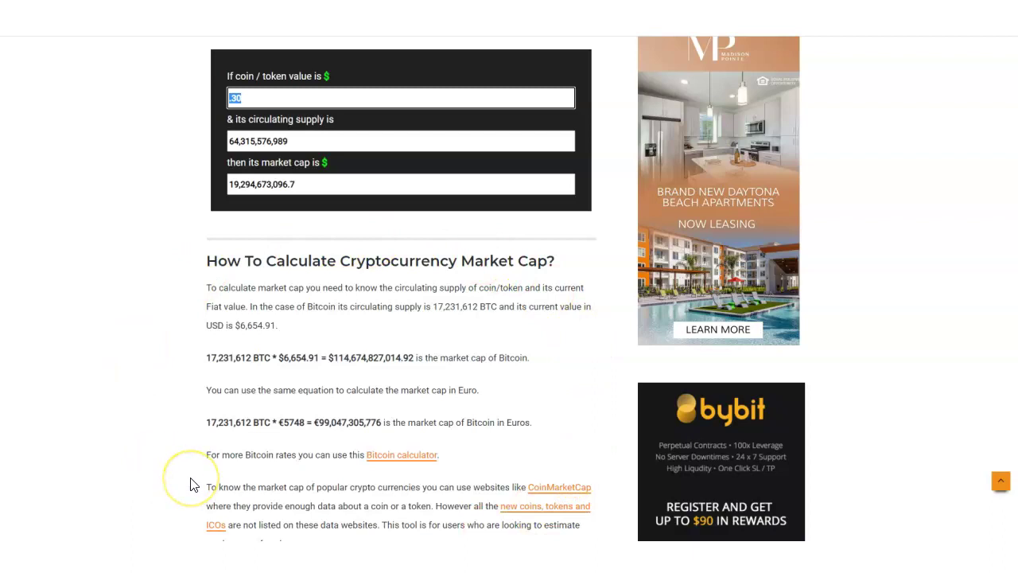
scroll(173, 390, "down", 1)
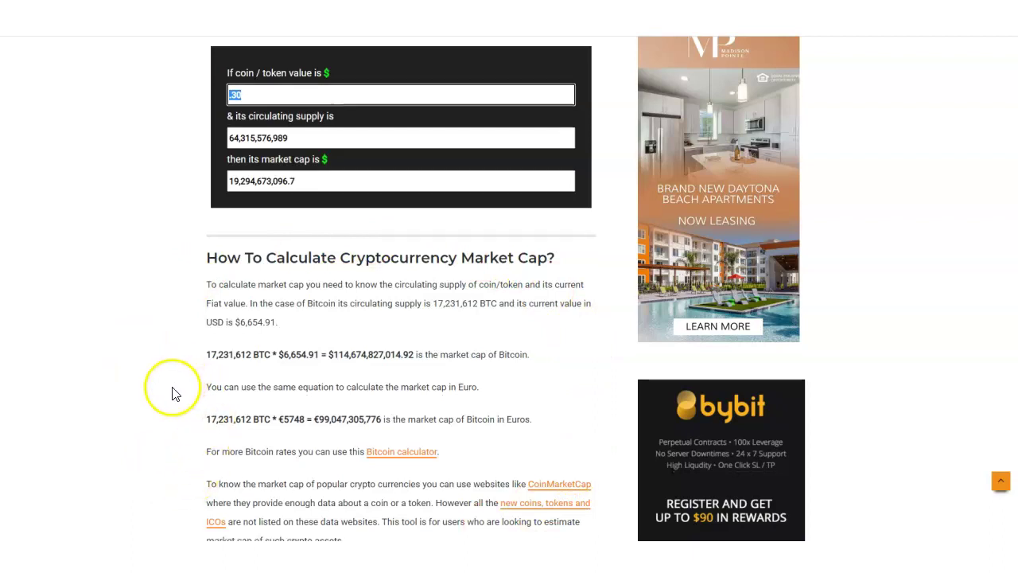
scroll(82, 430, "down", 4)
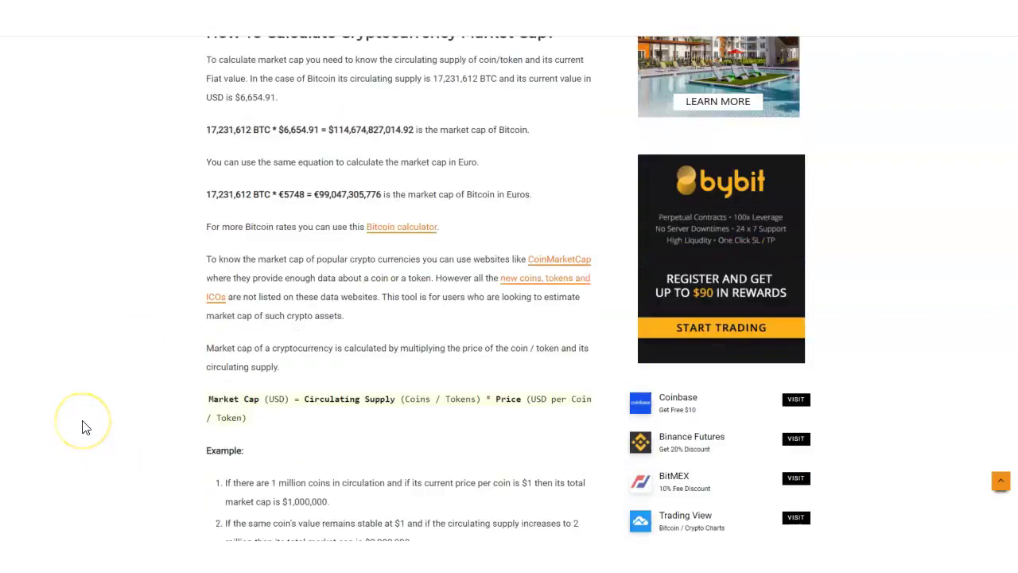
scroll(86, 428, "up", 8)
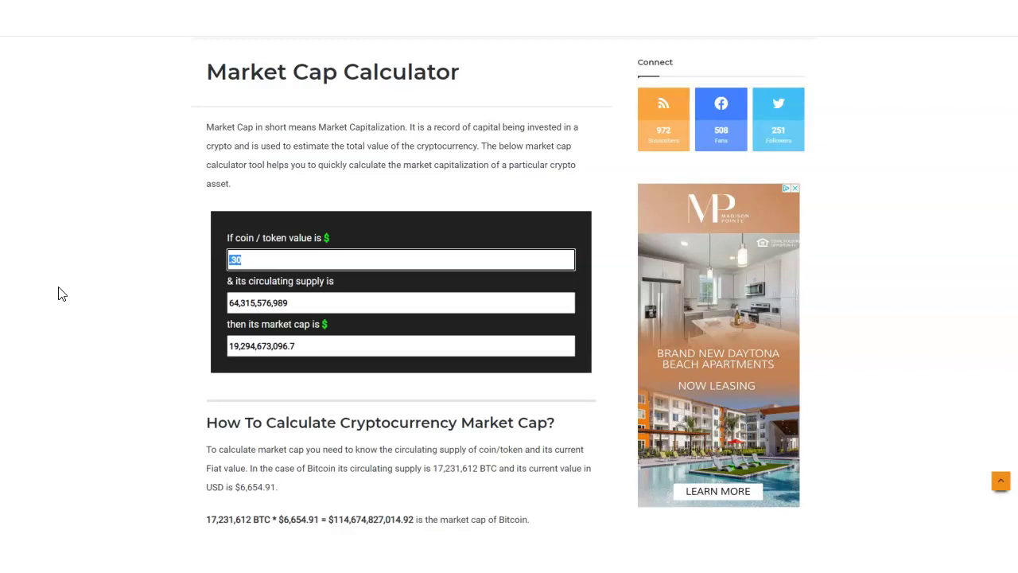
scroll(291, 164, "up", 2)
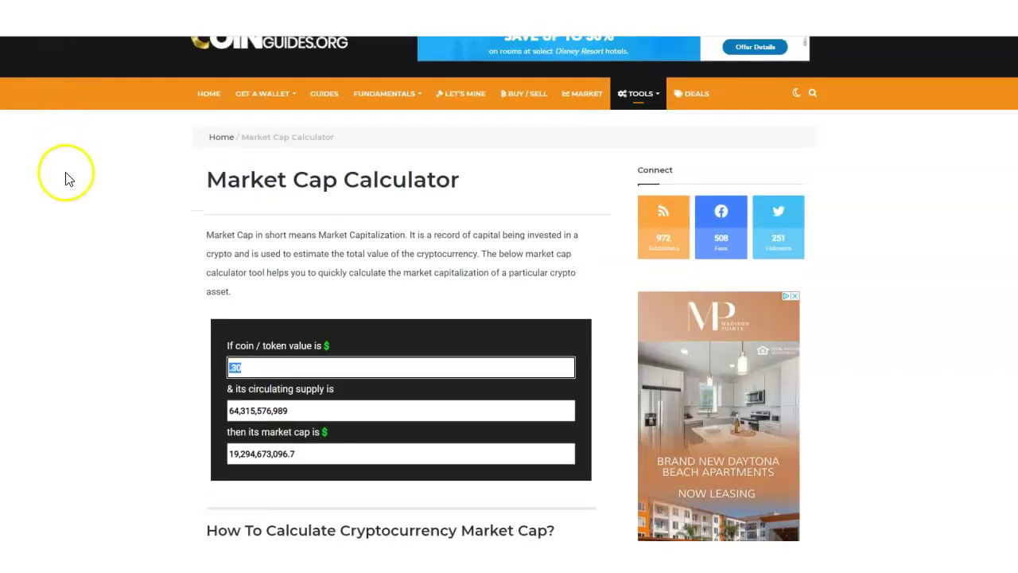